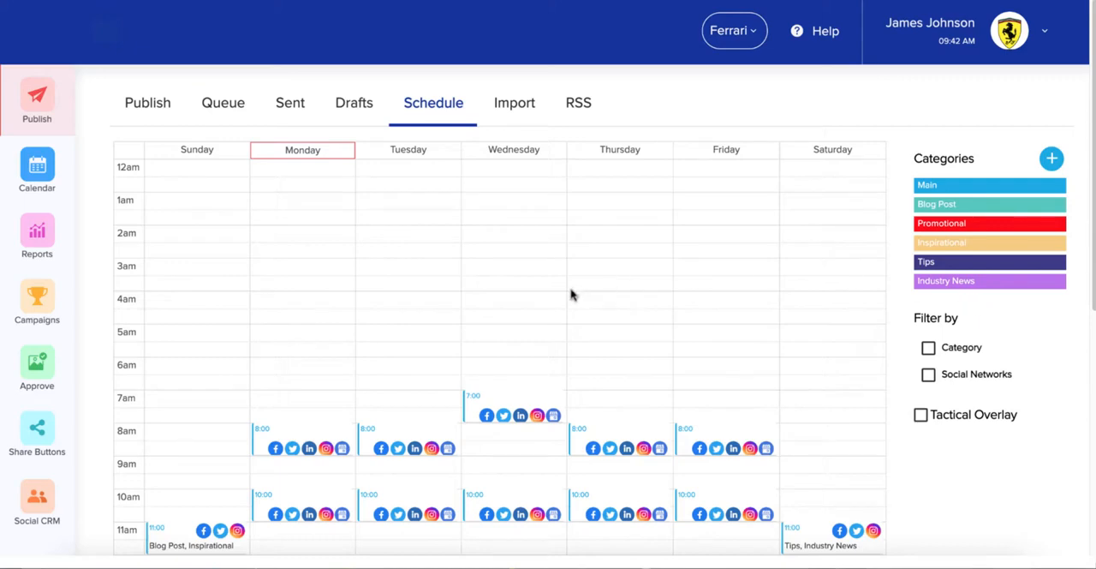
# Set Monday's 8:00 AM weekly post time to publish only to Facebook, with every other social network turned off, and save it
pyautogui.scroll(-1, 570, 296)
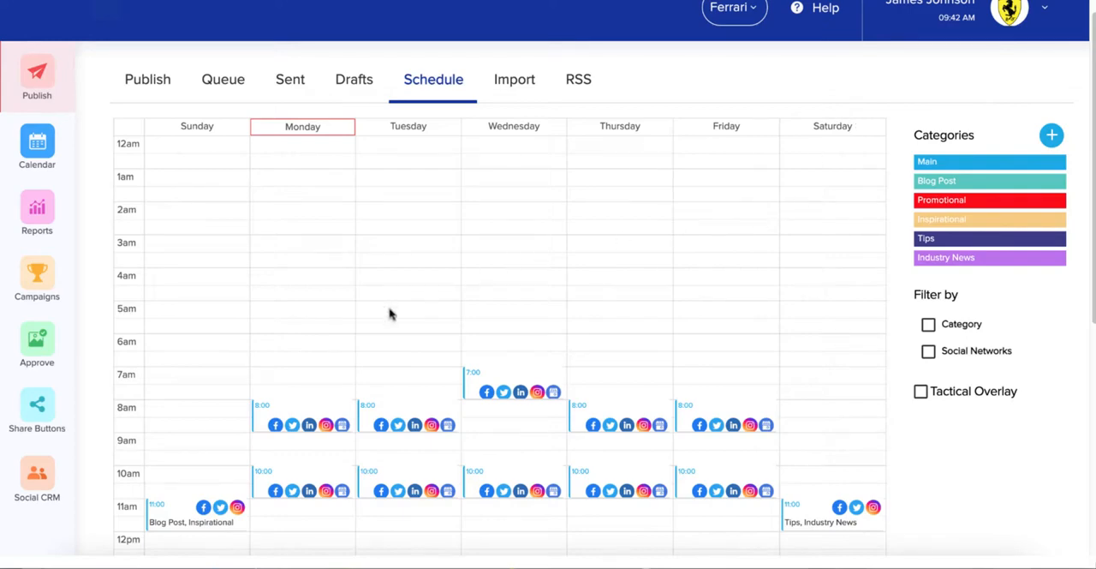
pyautogui.scroll(-3, 364, 412)
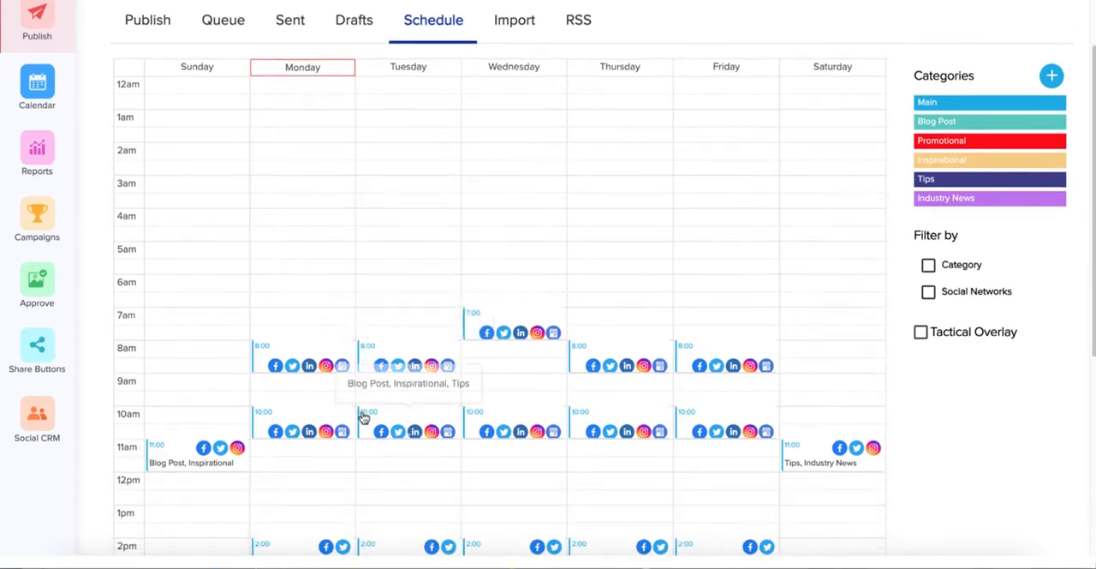
pyautogui.scroll(-1, 363, 412)
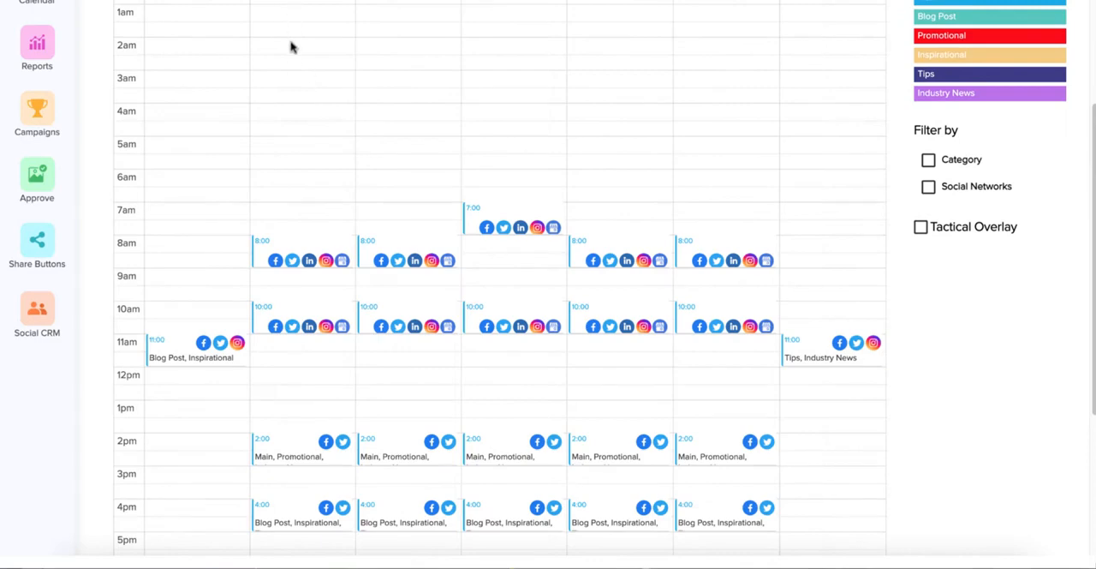
pyautogui.scroll(-2, 290, 68)
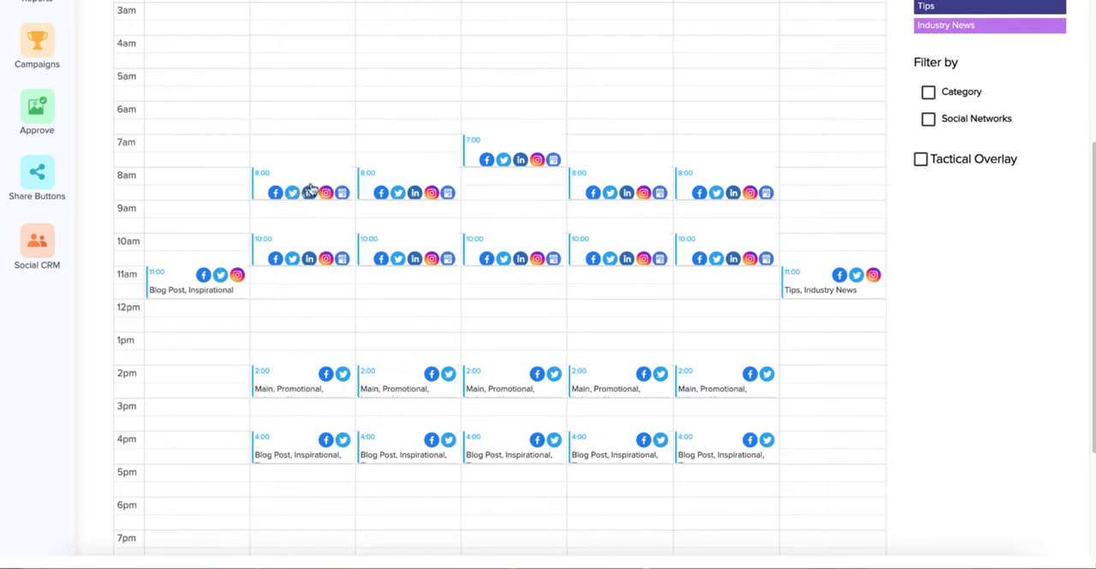
pyautogui.scroll(3, 310, 190)
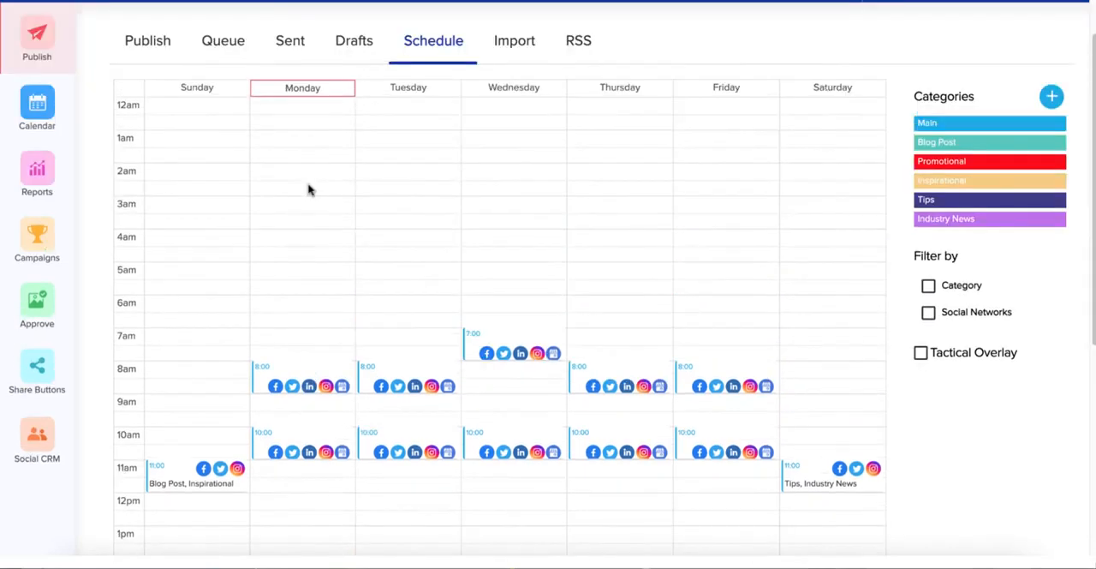
pyautogui.moveTo(292, 370)
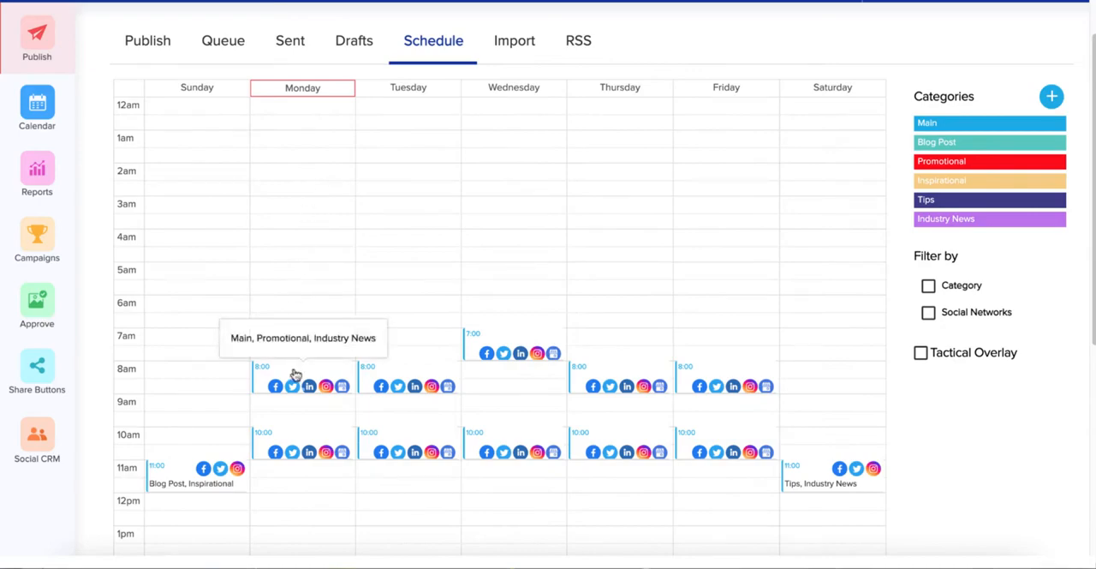
pyautogui.click(294, 375)
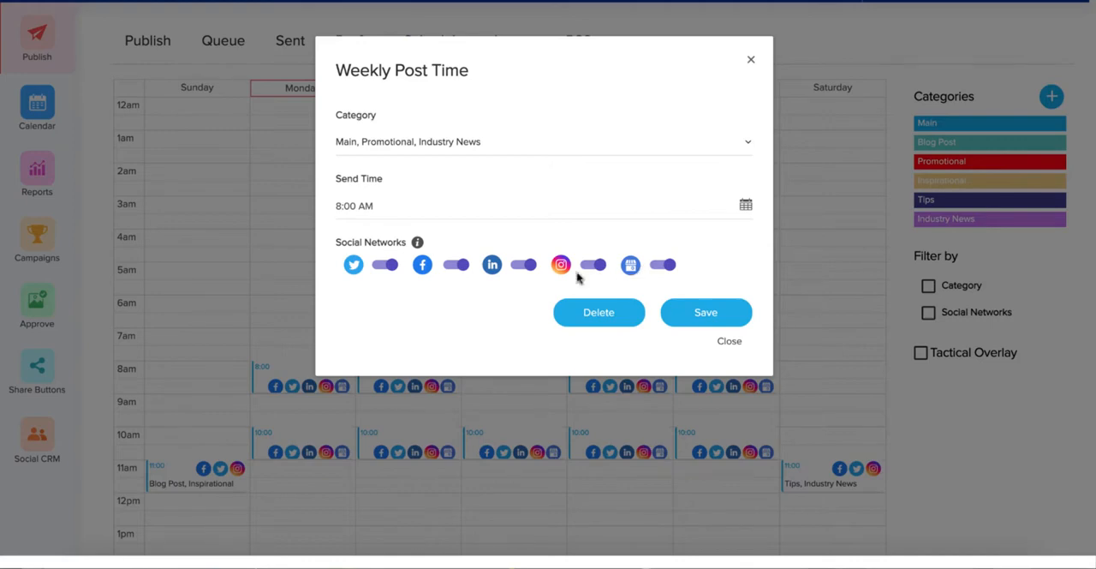
pyautogui.click(391, 267)
pyautogui.click(524, 268)
pyautogui.click(592, 267)
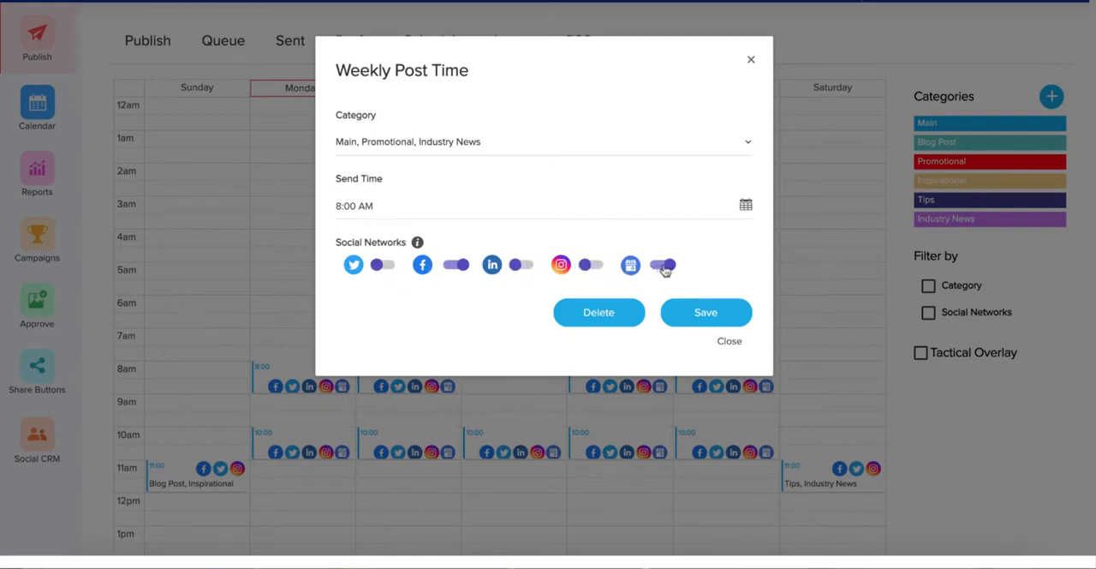
pyautogui.click(665, 265)
pyautogui.click(690, 312)
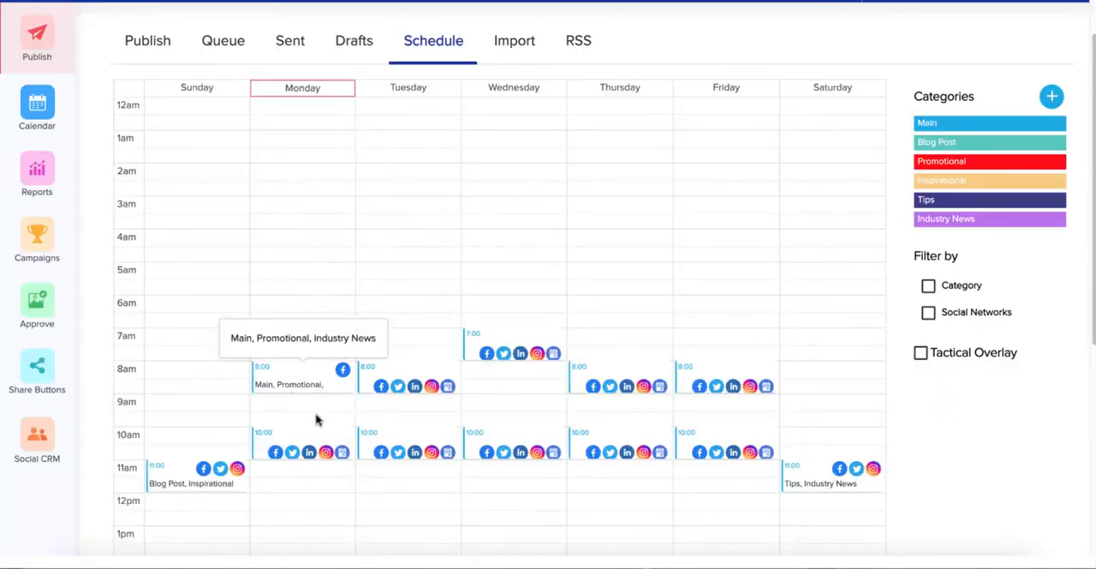
# Turn off Facebook for Monday's 10:00 AM weekly post time and save the change while closing
pyautogui.click(310, 449)
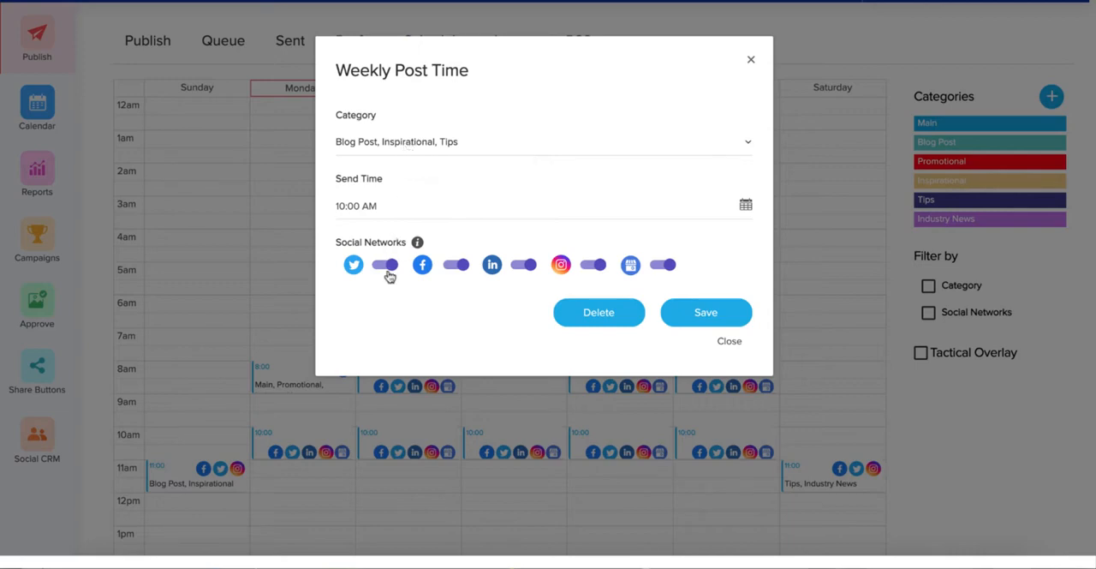
pyautogui.click(460, 267)
pyautogui.click(729, 343)
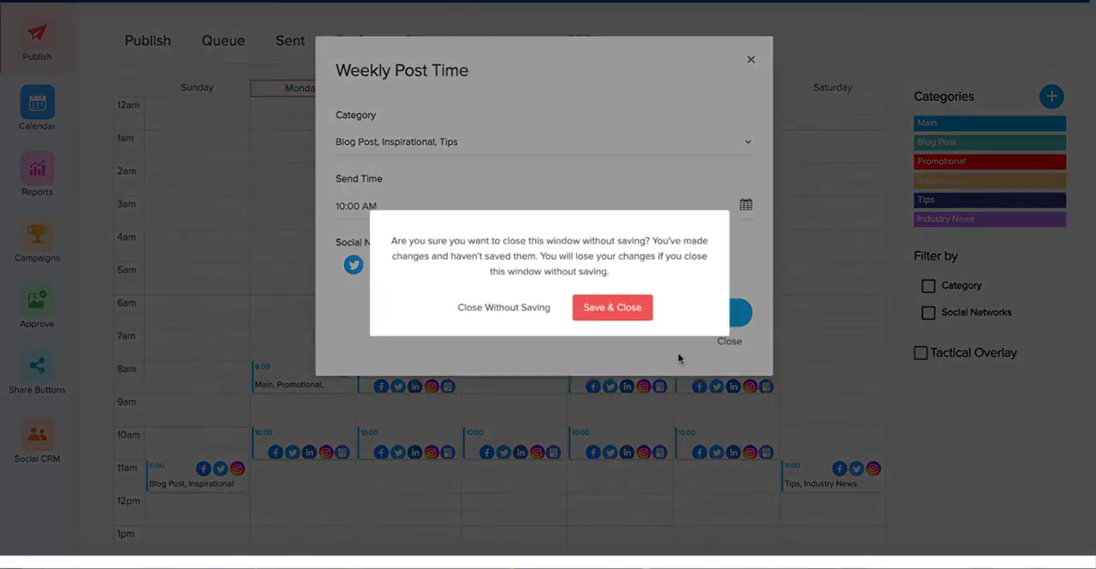
pyautogui.click(620, 312)
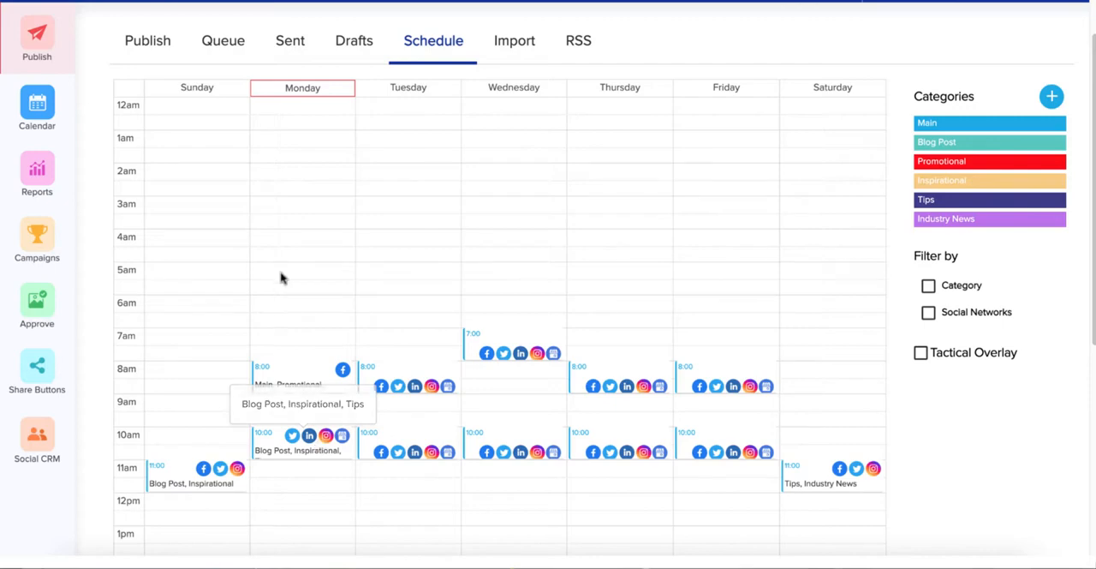
# Start a new post in the Publish section with the message "I love Ferraris!"
pyautogui.scroll(1, 282, 272)
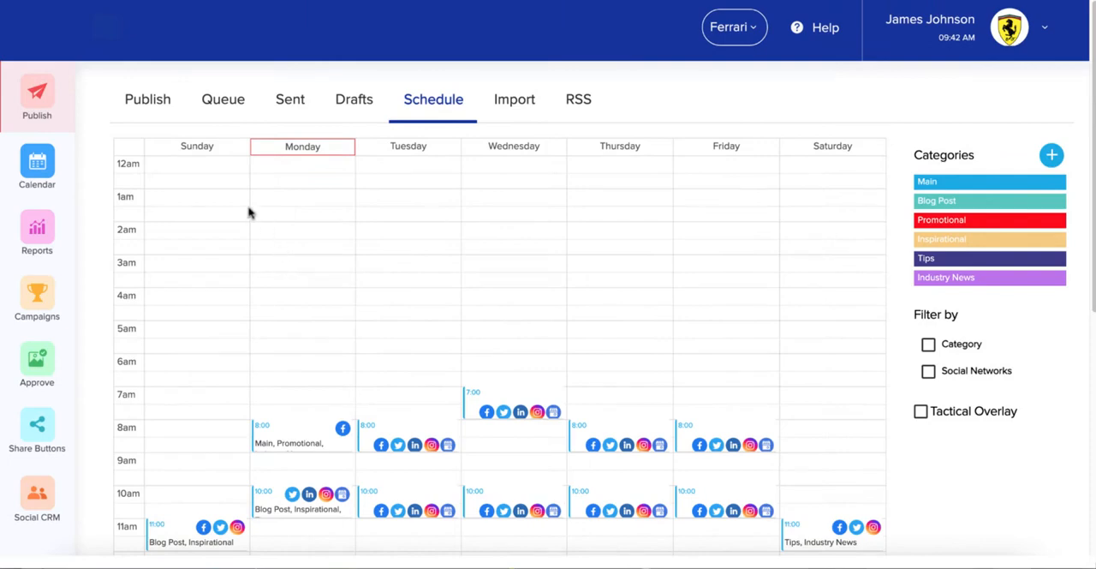
pyautogui.click(149, 102)
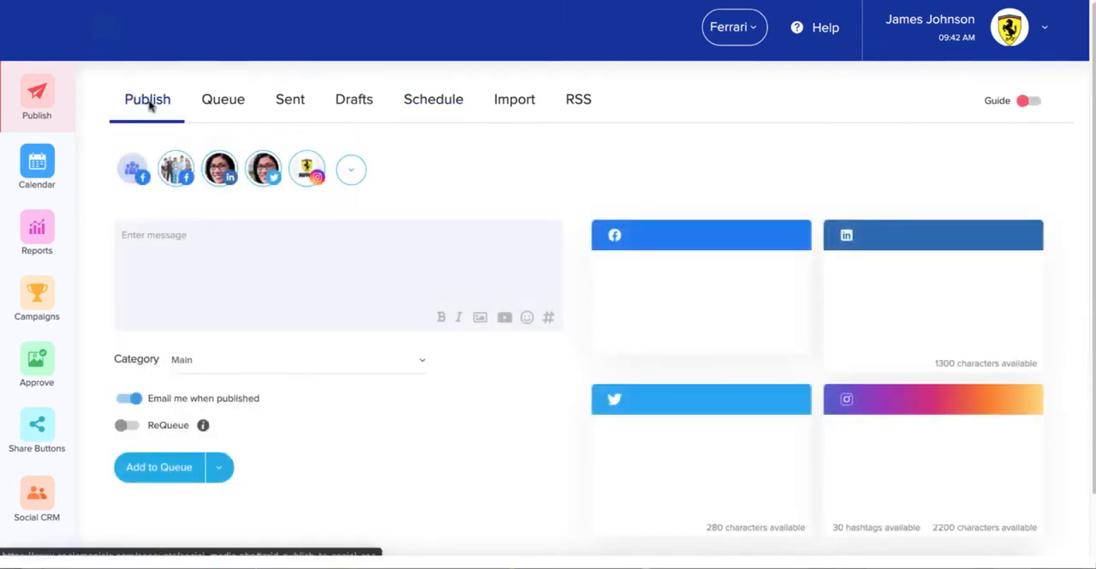
pyautogui.click(181, 233)
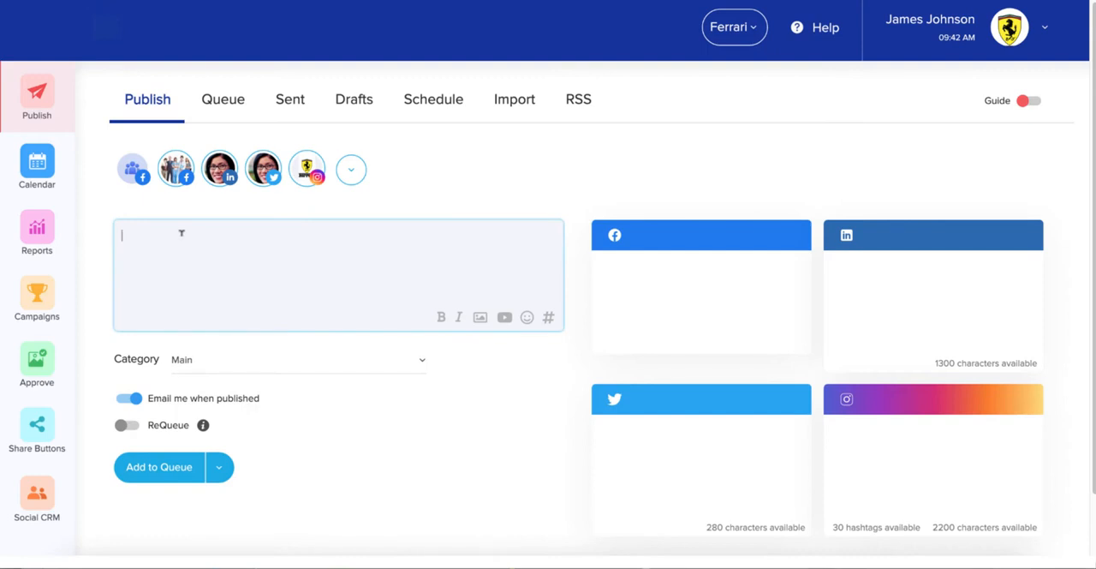
pyautogui.write('I')
pyautogui.write('love')
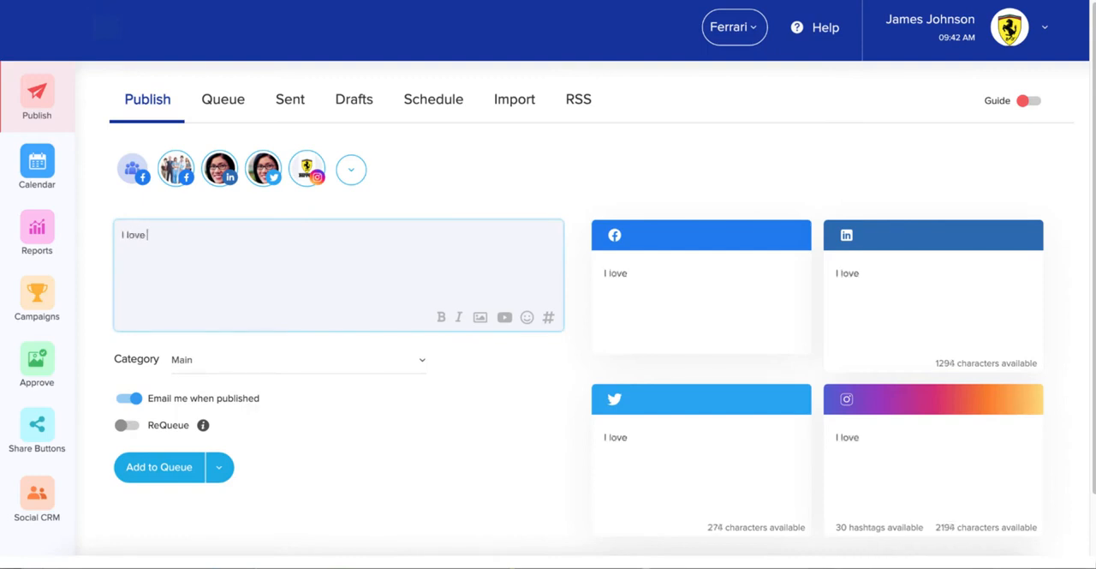
pyautogui.write('Ferra')
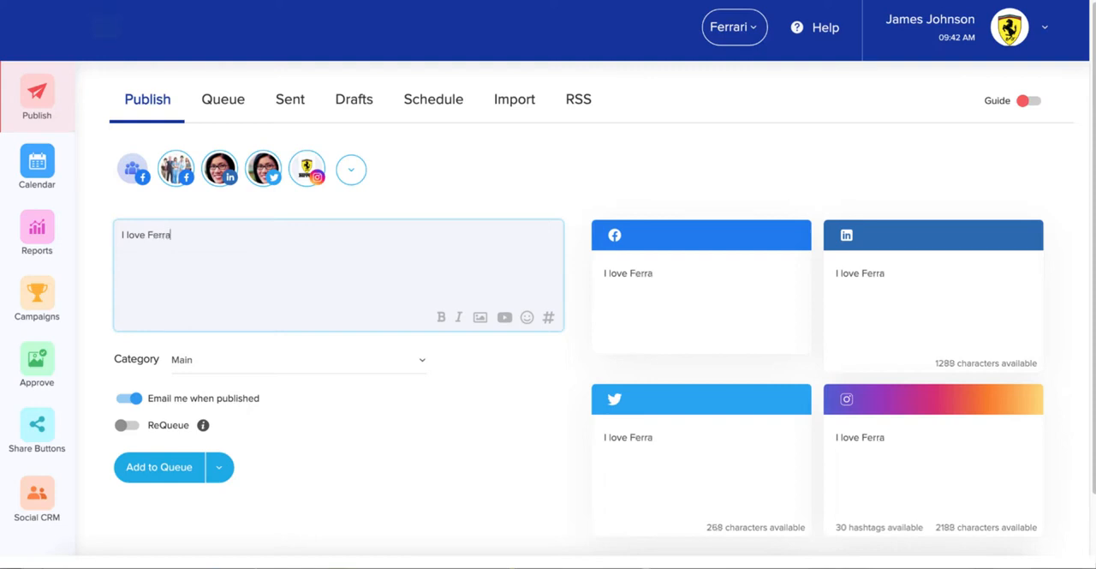
pyautogui.write('r')
pyautogui.write('is! https')
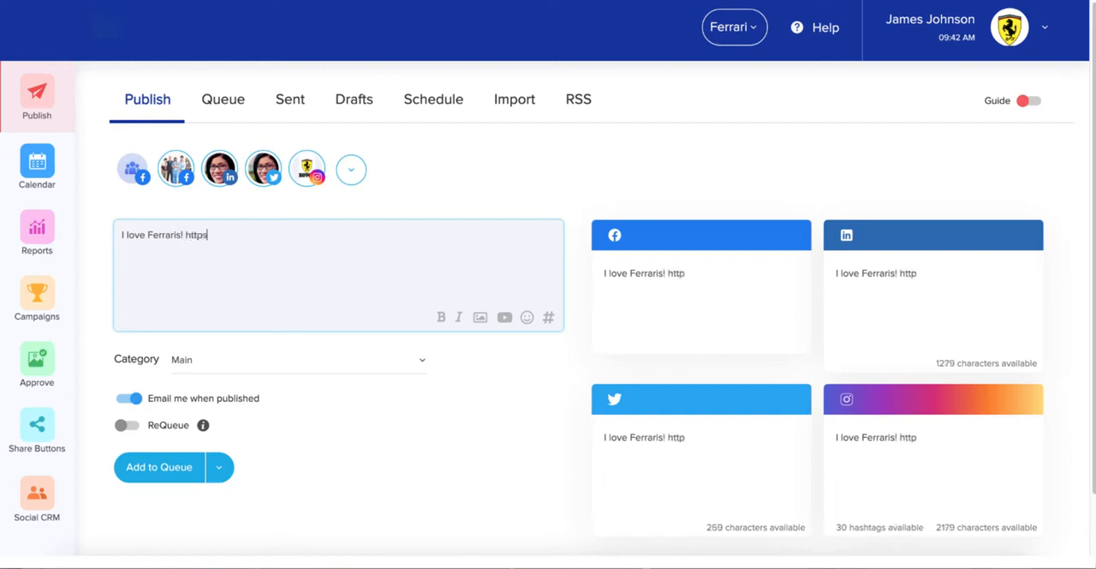
pyautogui.write('://www')
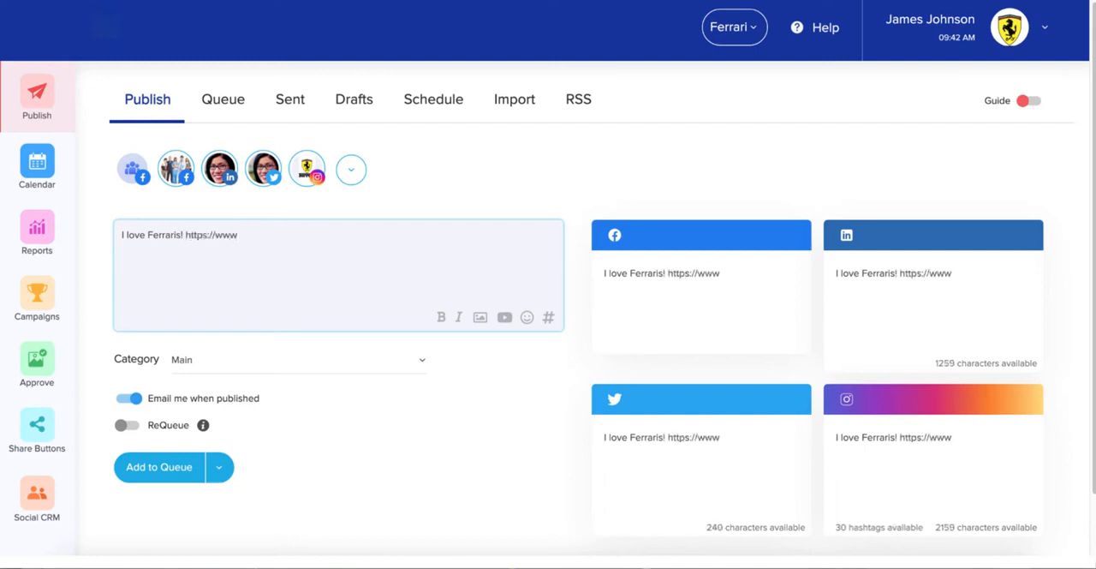
pyautogui.write('.ferraris.com')
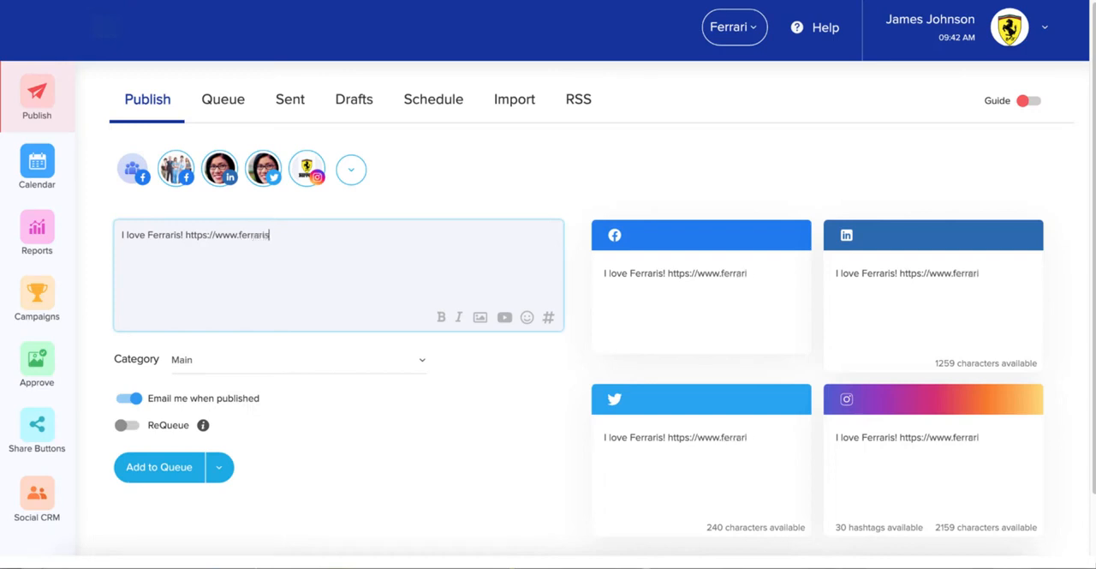
pyautogui.press('BackSpace')
pyautogui.press('BackSpace')
pyautogui.press('BackSpace')
pyautogui.press('BackSpace')
pyautogui.press('BackSpace')
pyautogui.write('.com')
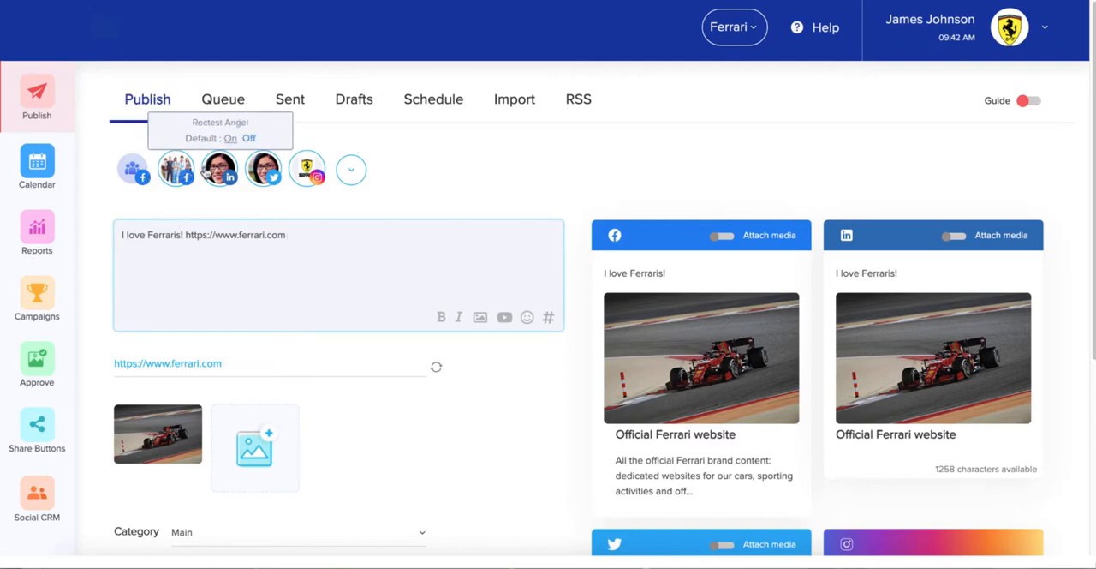
# Set the Facebook group to post as a page, using OptionPlusTestAccount
pyautogui.moveTo(138, 178)
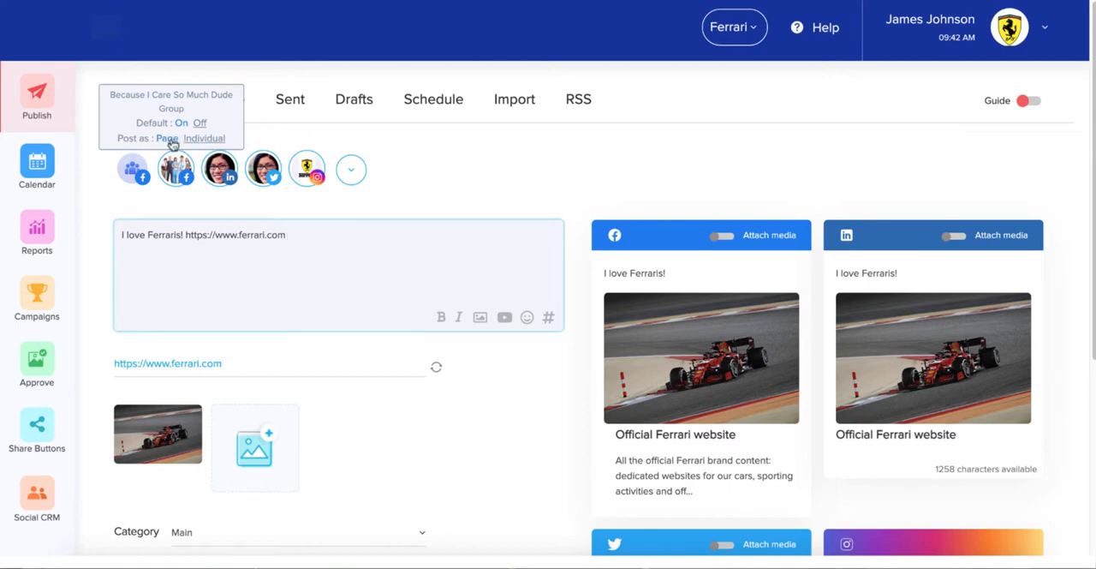
pyautogui.click(165, 140)
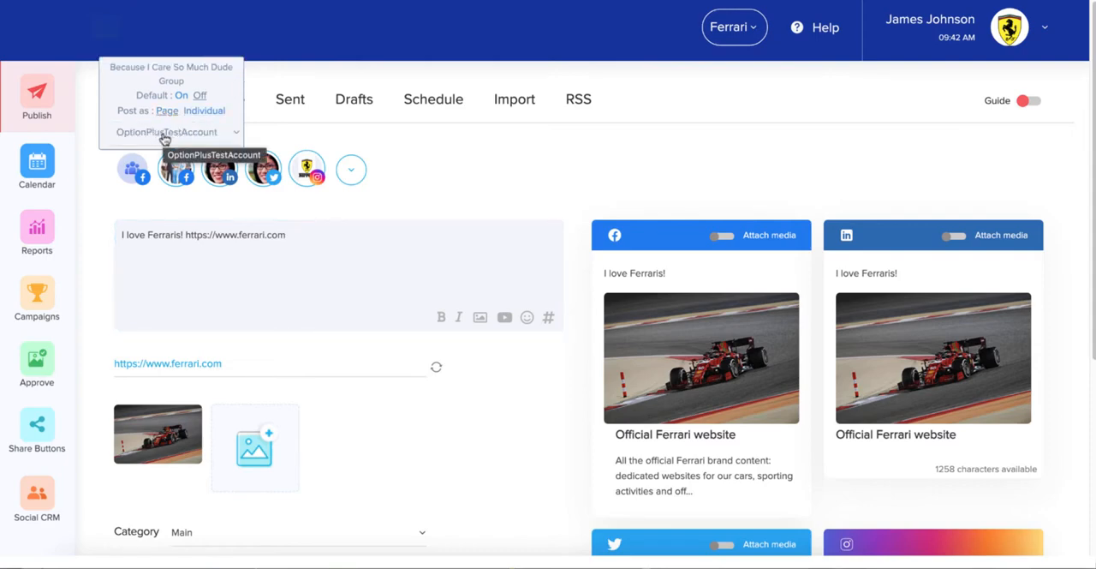
pyautogui.click(164, 137)
pyautogui.click(162, 137)
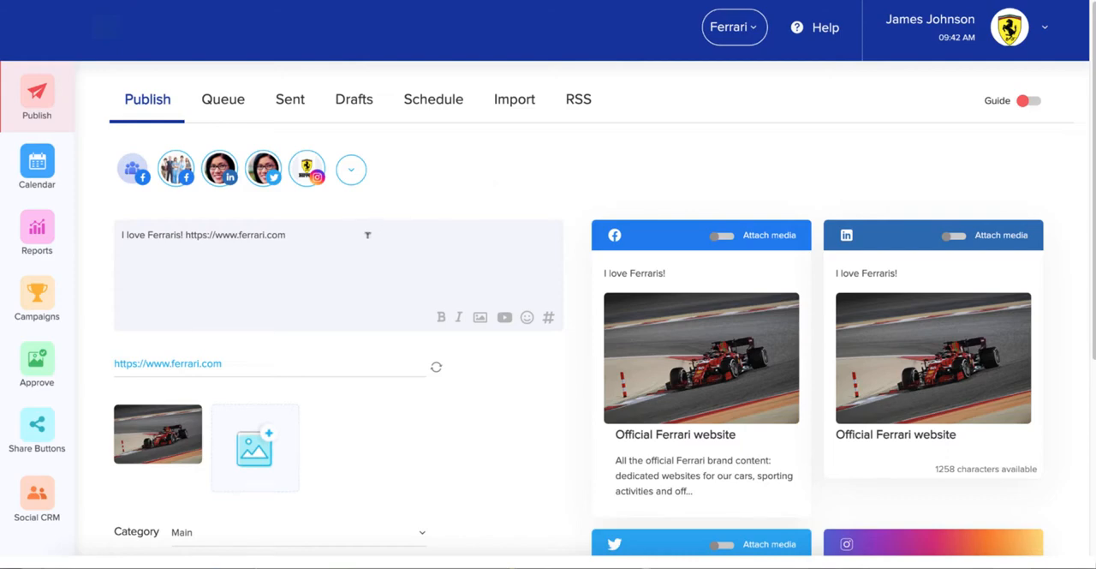
# Insert a thumbs-up emoji at the end of the message, after the link
pyautogui.scroll(-2, 387, 227)
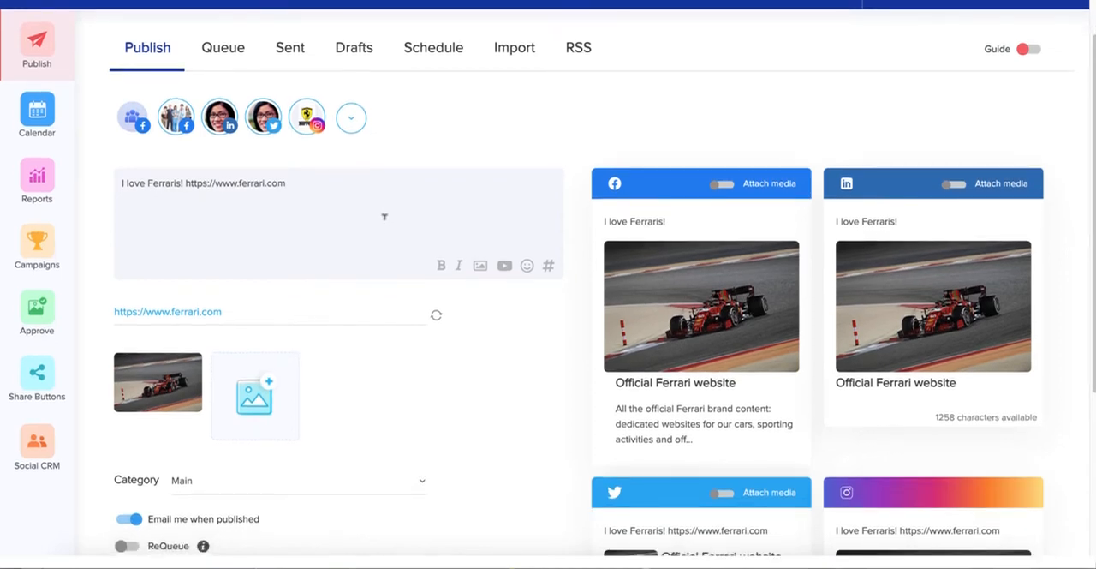
pyautogui.click(320, 173)
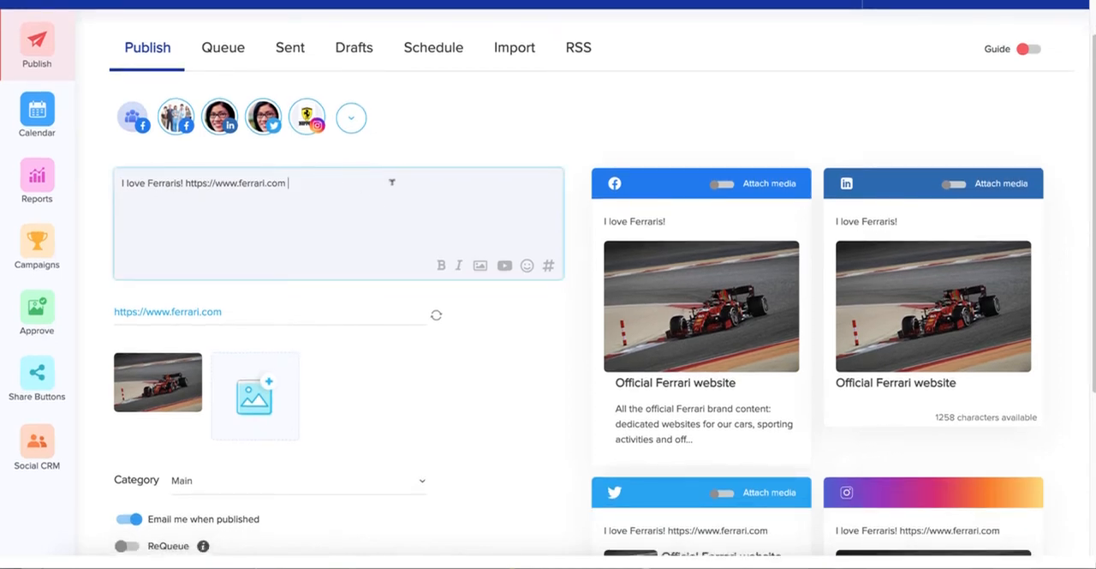
pyautogui.click(526, 266)
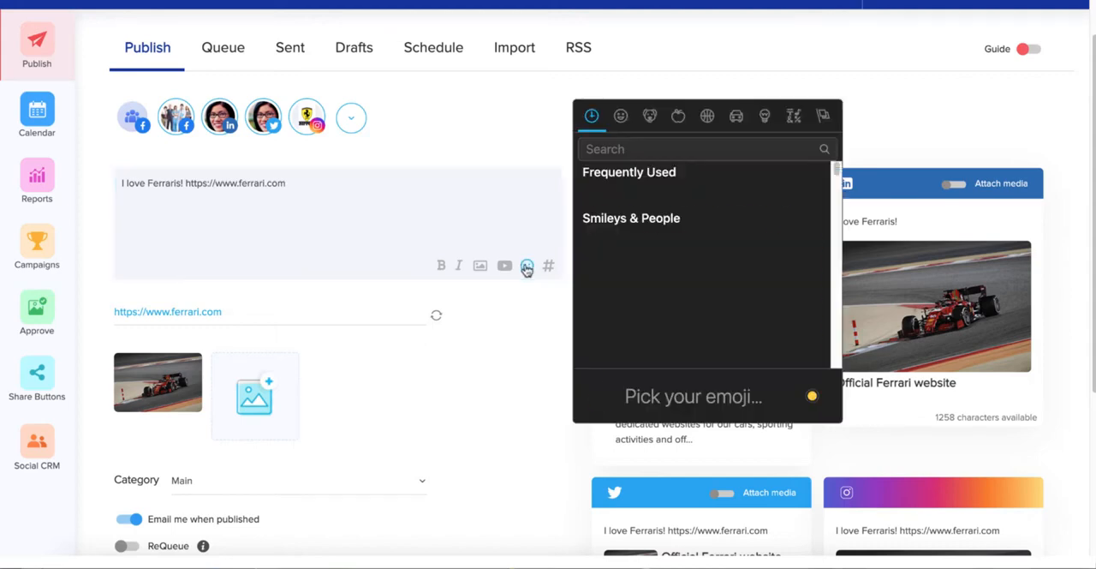
pyautogui.click(591, 196)
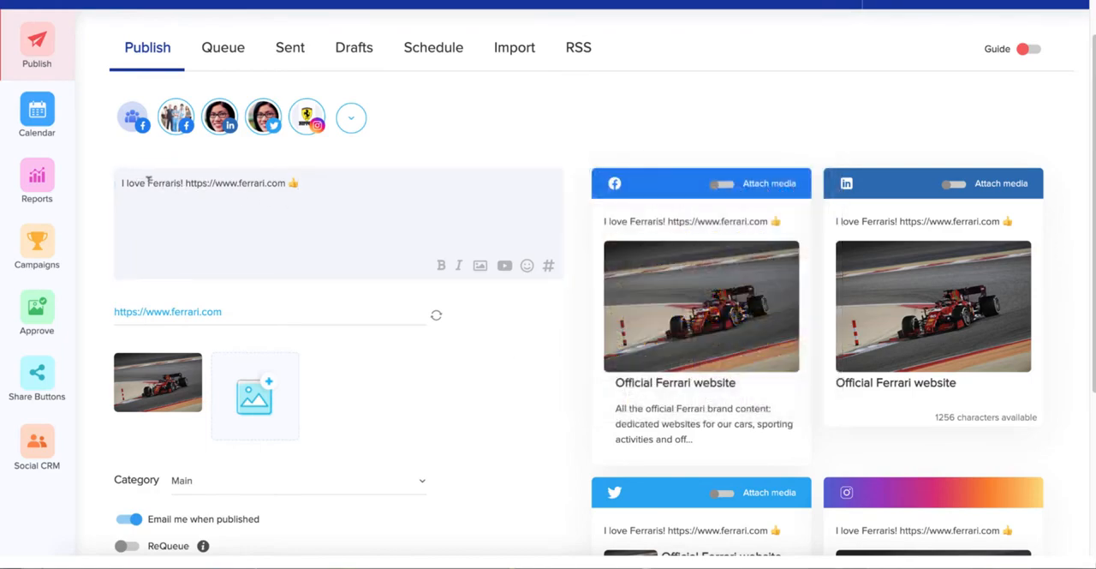
# Make the word "Ferraris" bold and the word "love" italic in the message
pyautogui.moveTo(147, 182); pyautogui.dragTo(181, 180)
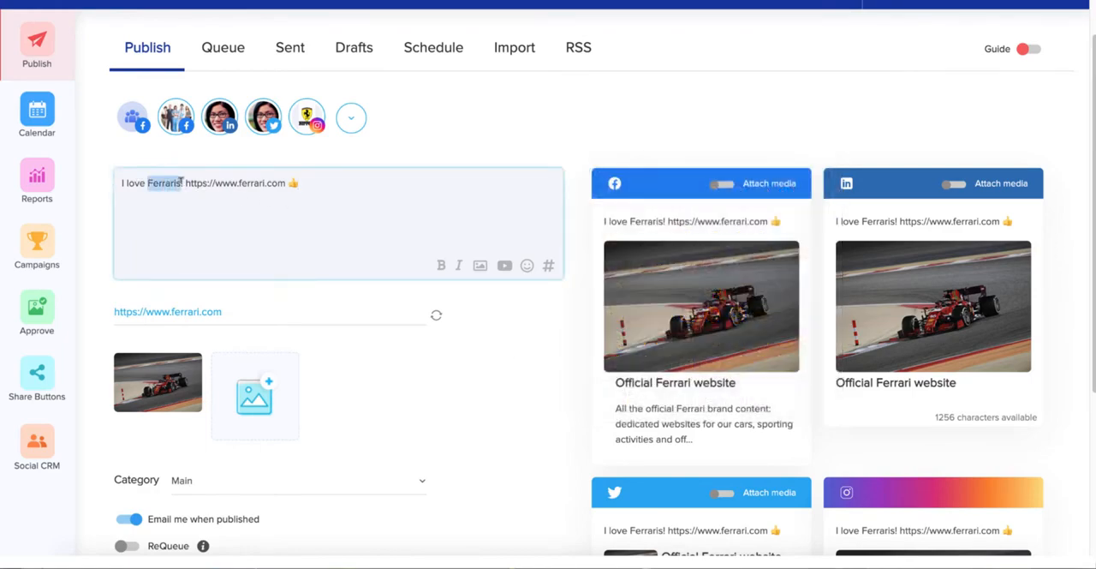
pyautogui.click(441, 265)
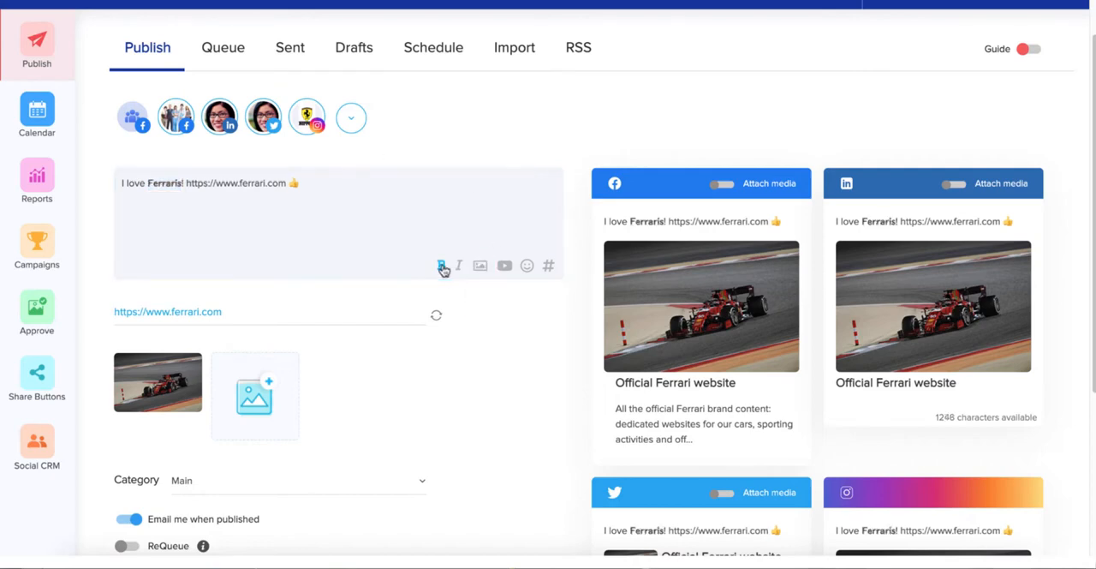
pyautogui.click(143, 182)
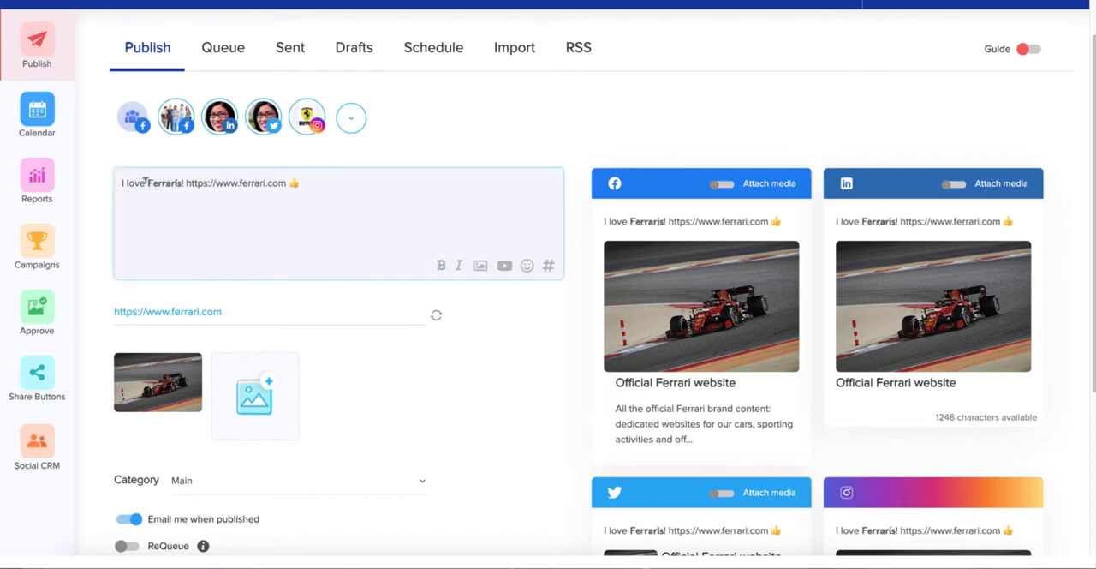
pyautogui.moveTo(144, 181); pyautogui.dragTo(126, 181)
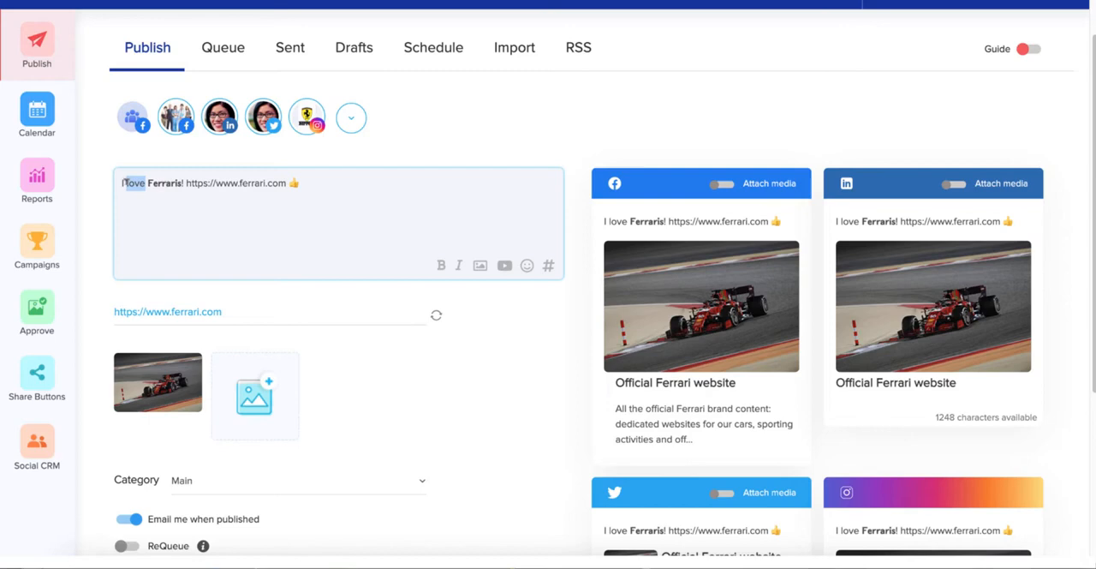
pyautogui.click(459, 266)
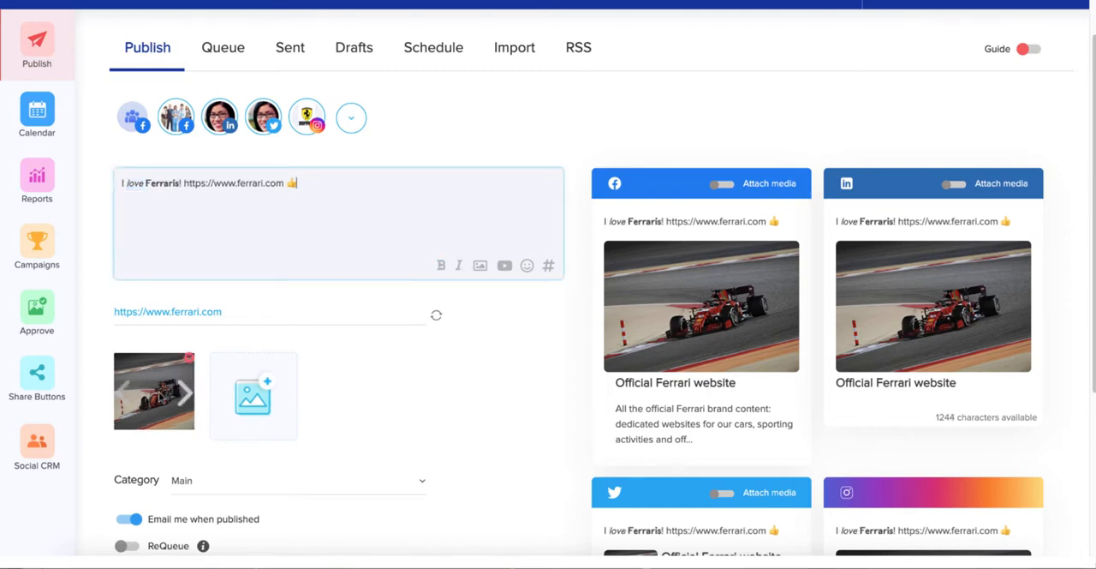
# Switch the link's preview image to the next one, then return to the first image
pyautogui.click(188, 398)
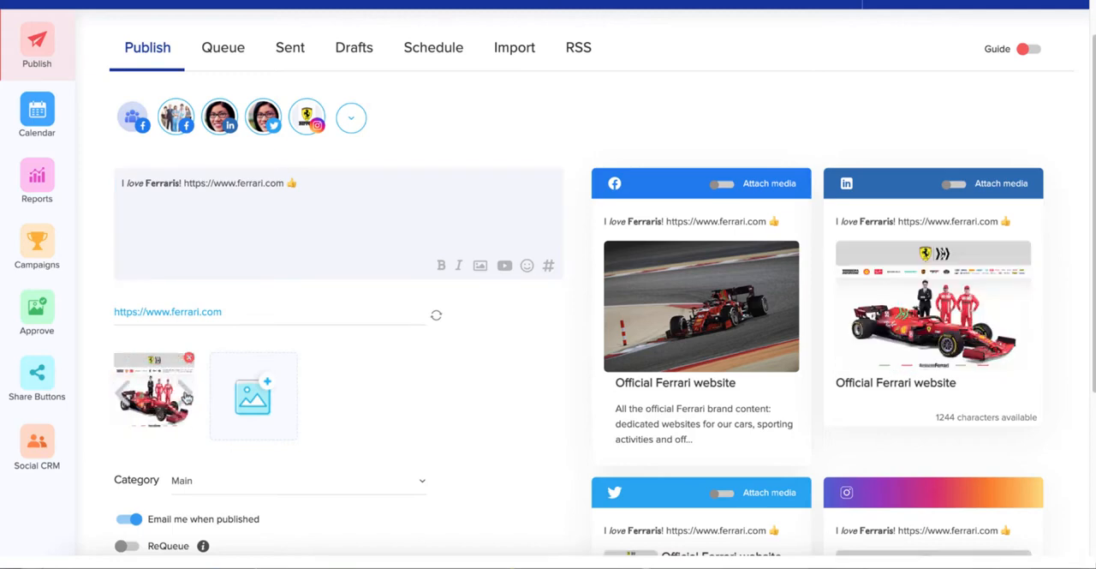
pyautogui.click(121, 390)
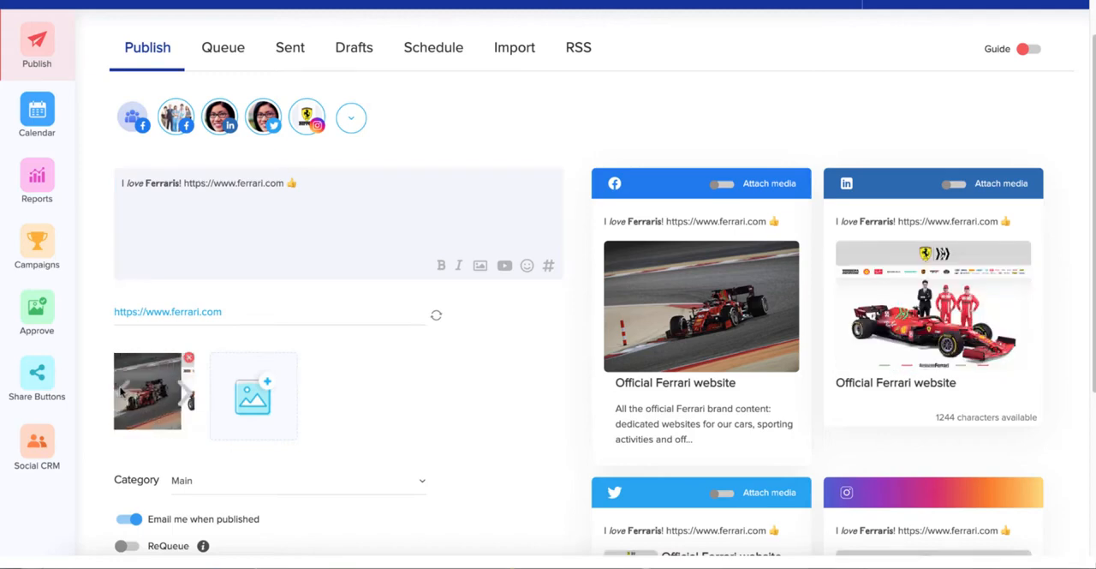
# Open the asset library for the post's images and view the available image categories, keeping Social Attachment Images
pyautogui.moveTo(254, 394)
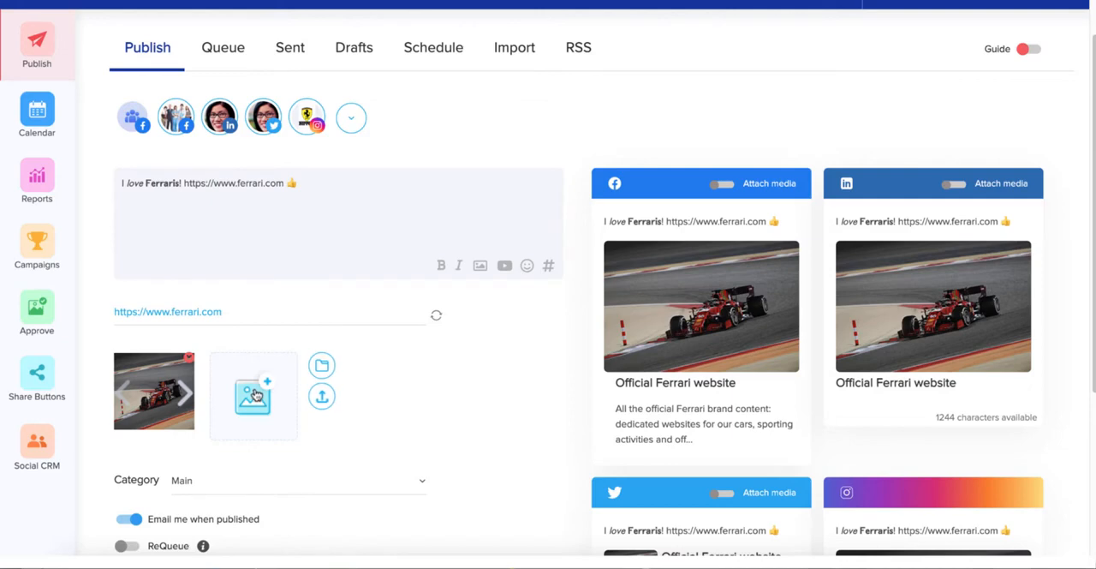
pyautogui.moveTo(481, 266)
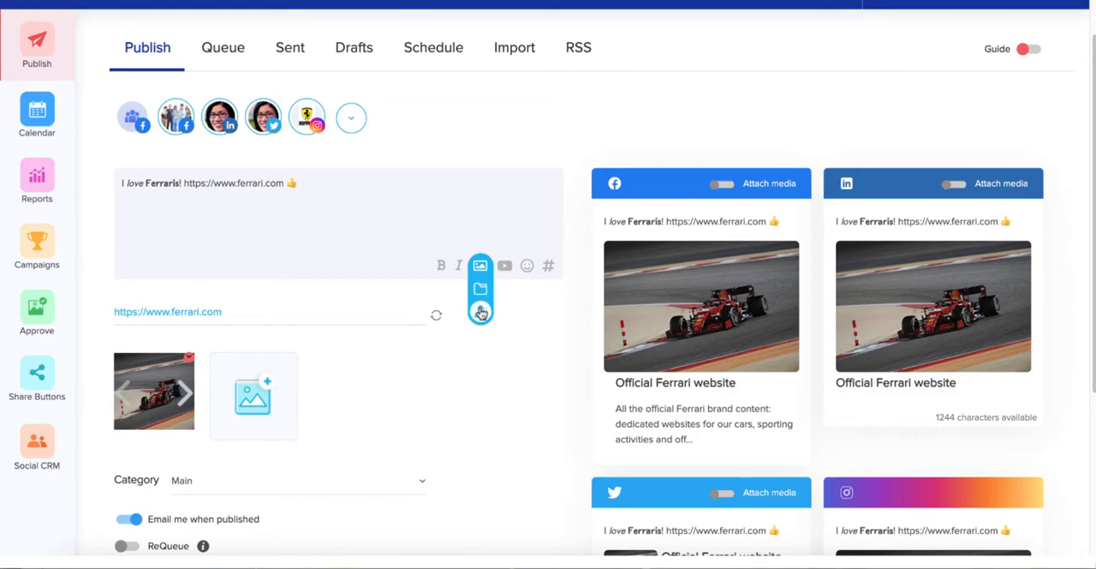
pyautogui.click(481, 290)
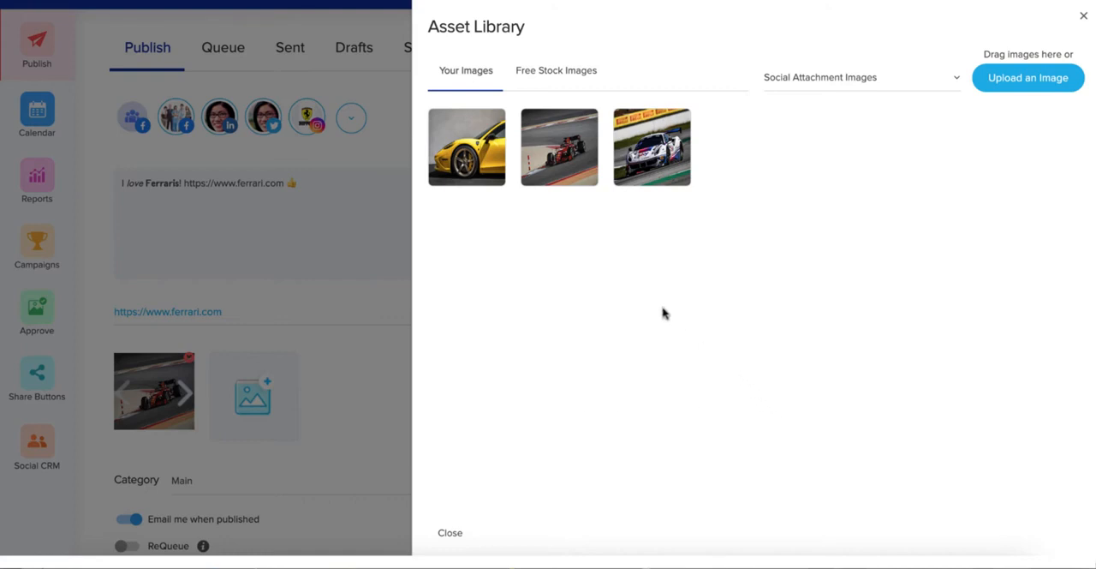
pyautogui.click(795, 84)
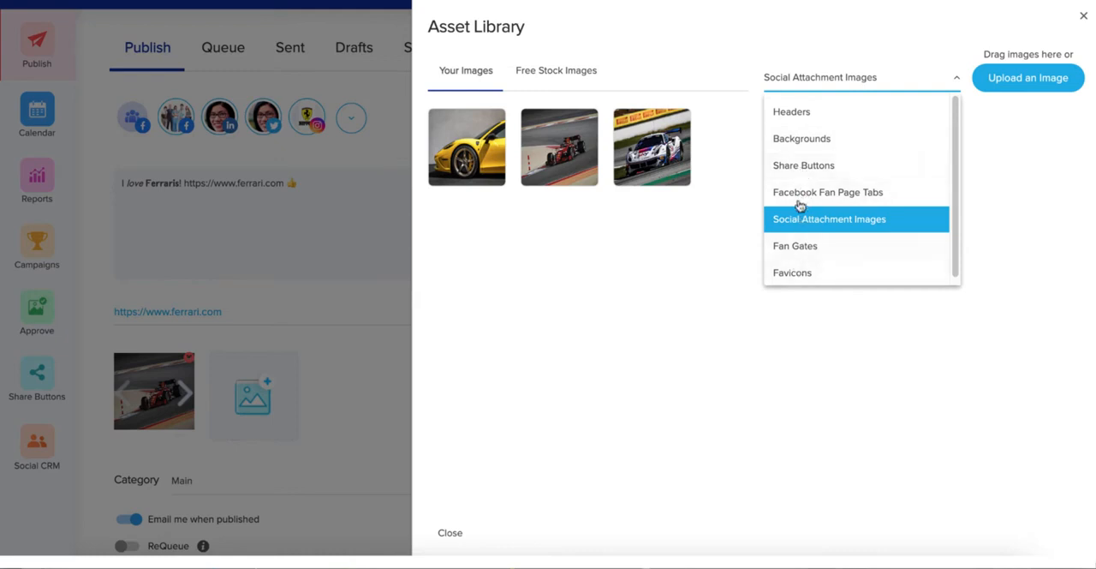
pyautogui.click(809, 83)
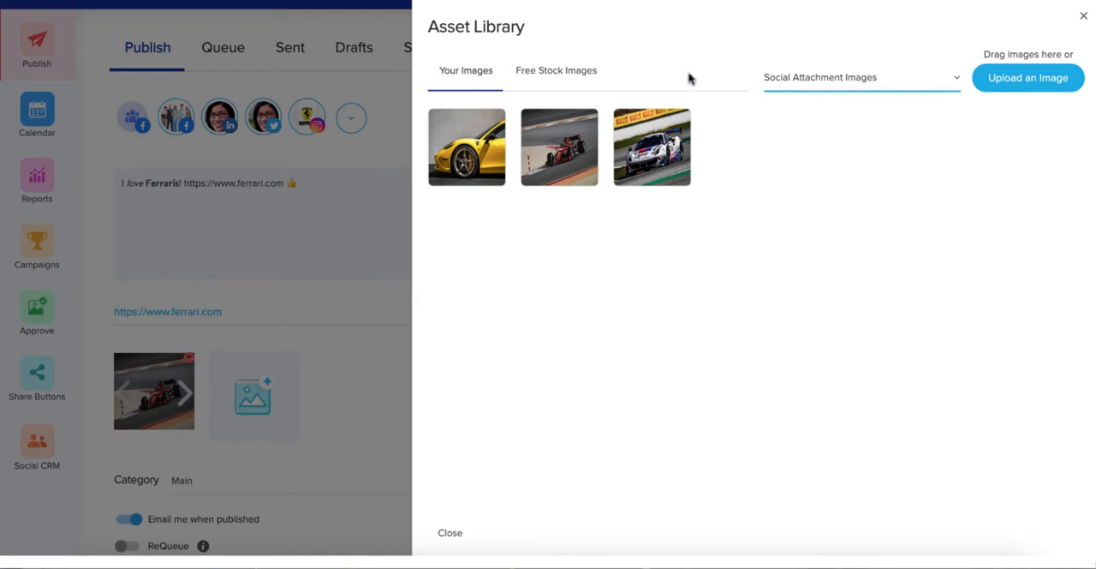
# Search the free Pexels stock images for "ferrari" and attach the yellow car's front-wheel photo from results page 2
pyautogui.click(543, 74)
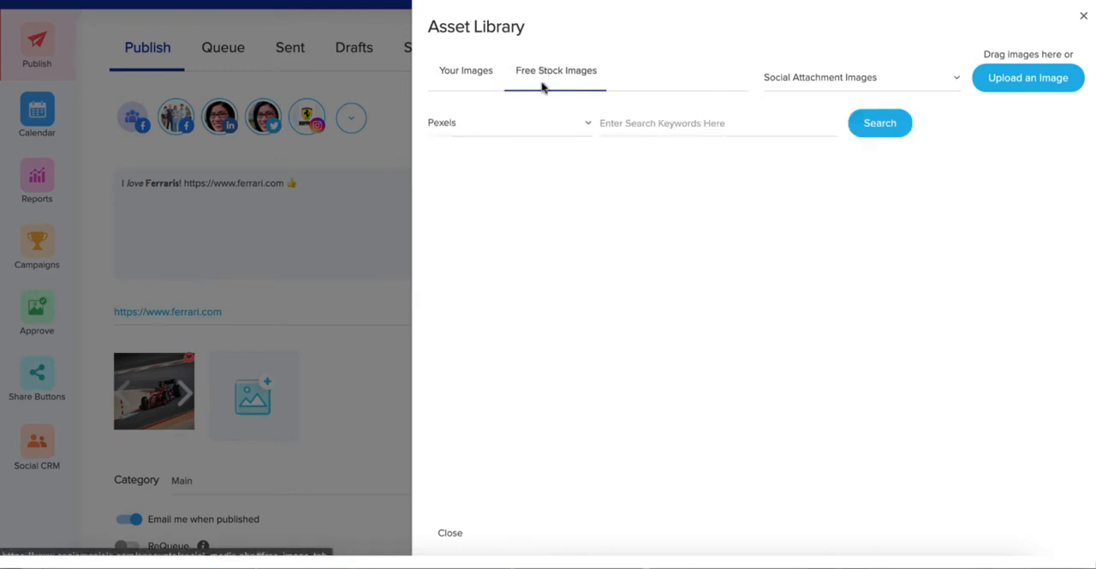
pyautogui.click(634, 120)
pyautogui.write('ferrari')
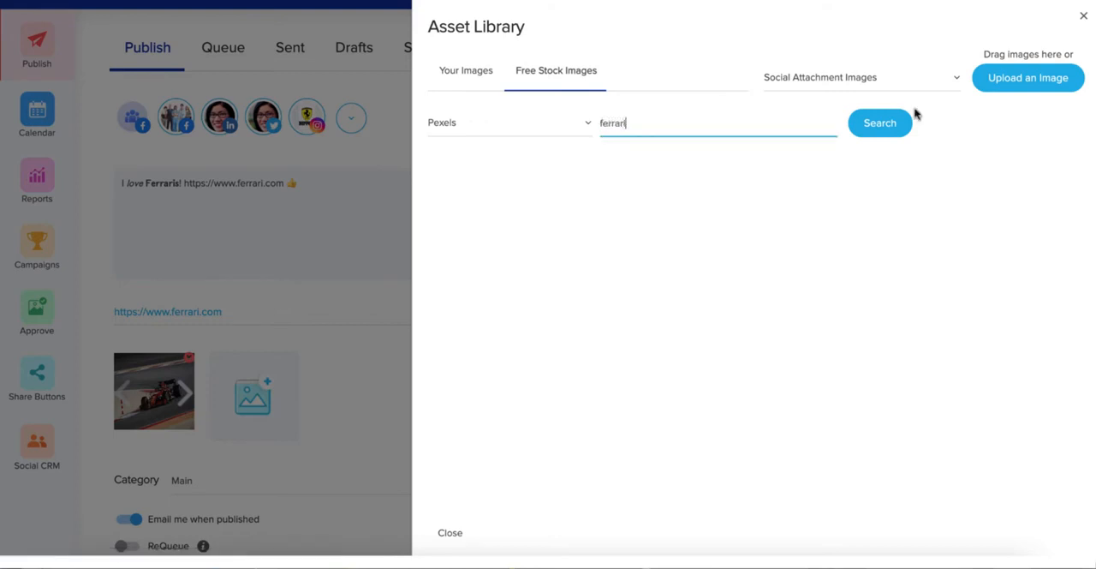
pyautogui.click(891, 124)
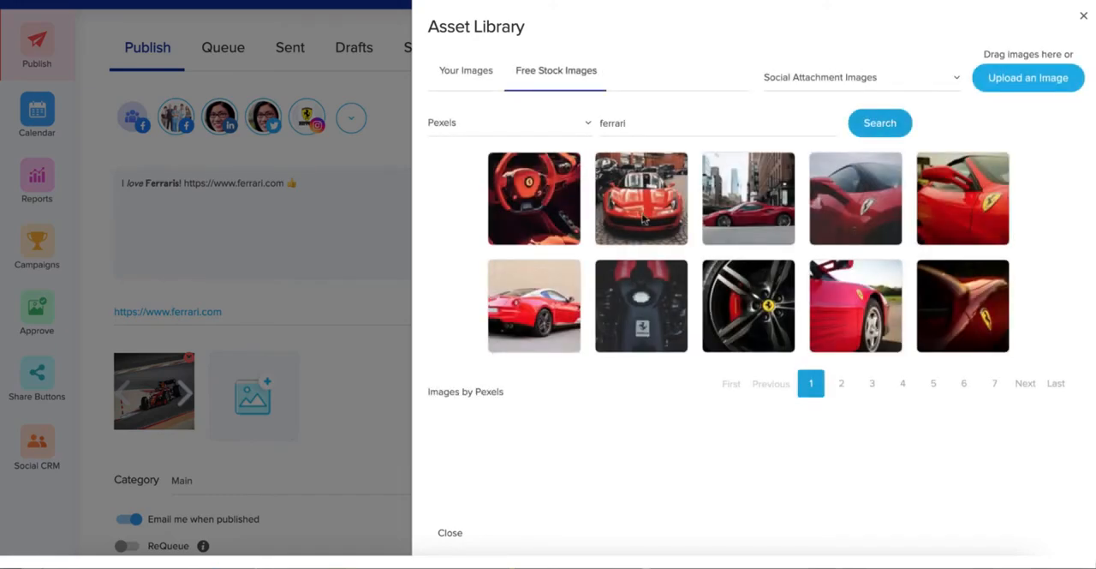
pyautogui.click(844, 384)
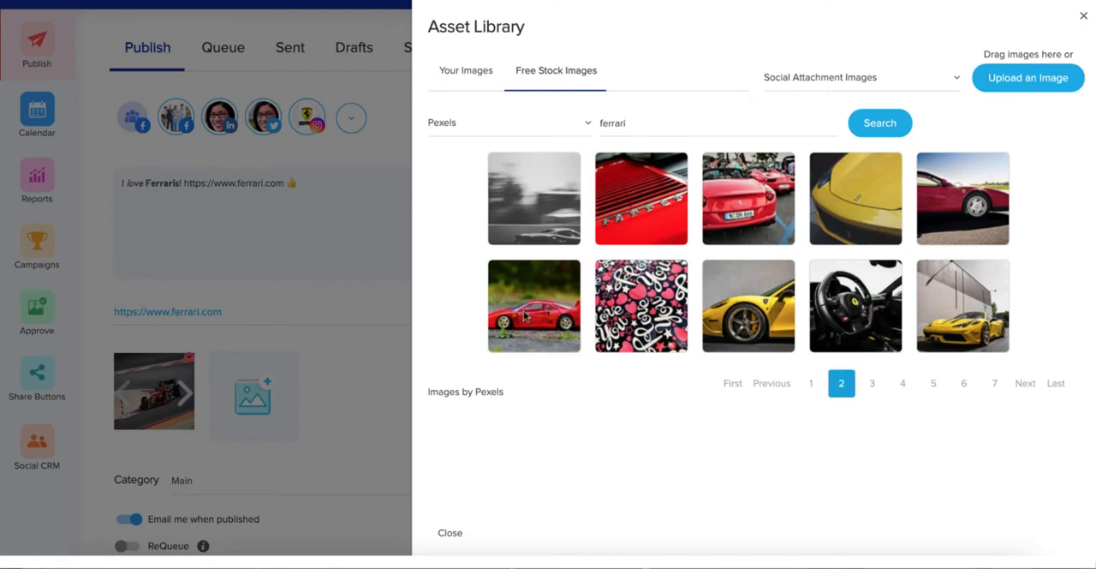
pyautogui.click(750, 307)
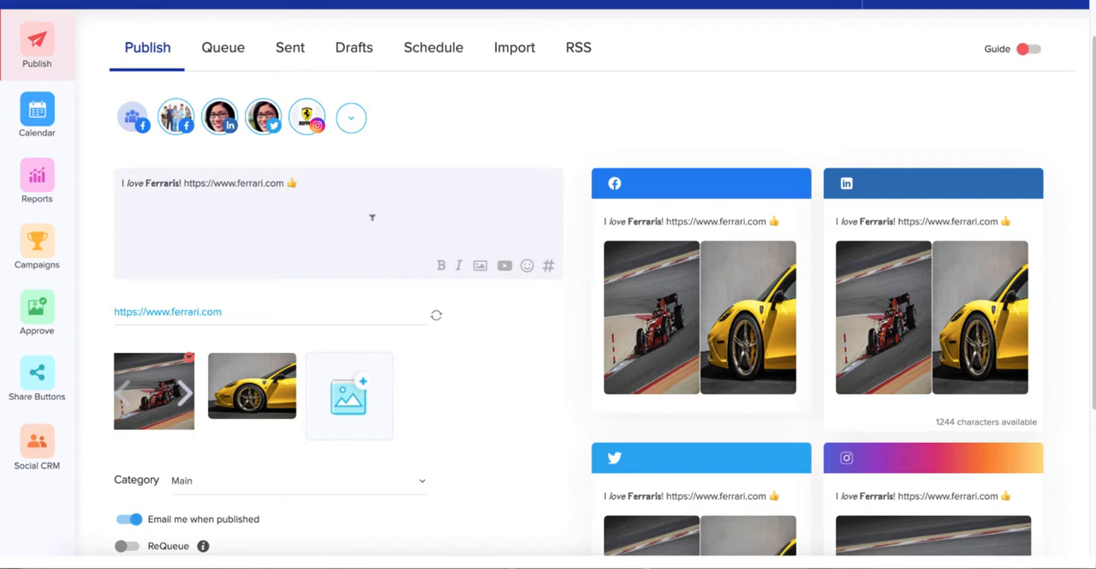
# Add "#ferrari" on a new line at the end of the Instagram version of the message only
pyautogui.scroll(1, 372, 217)
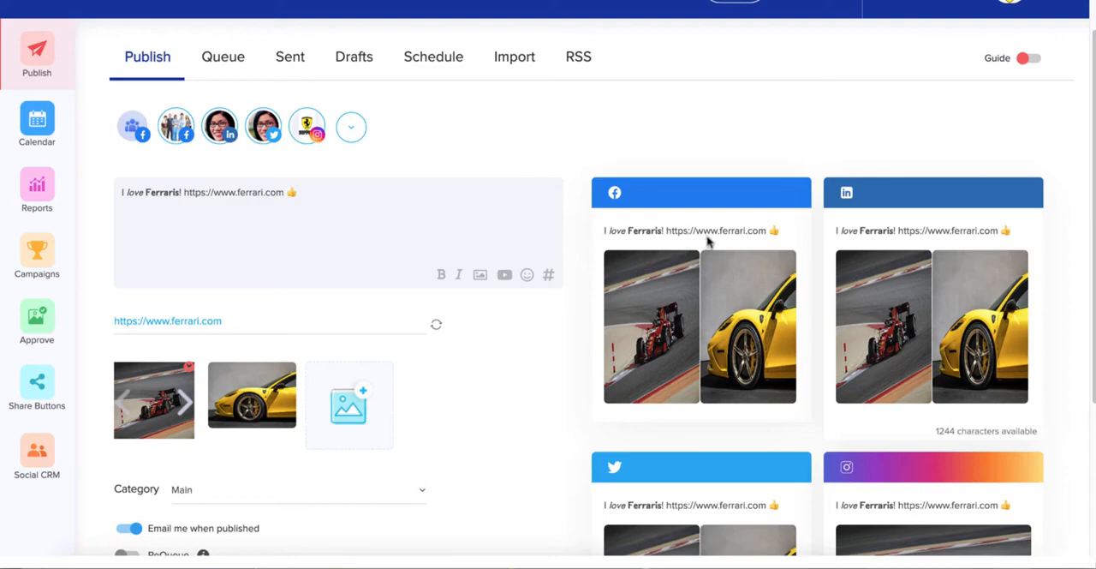
pyautogui.scroll(-3, 707, 242)
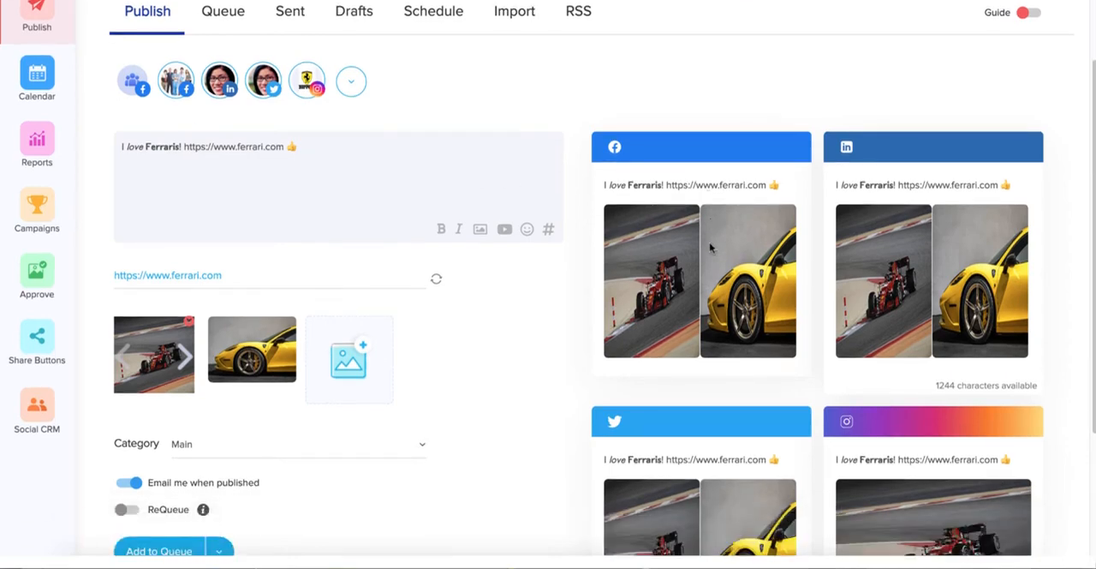
pyautogui.scroll(-1, 709, 250)
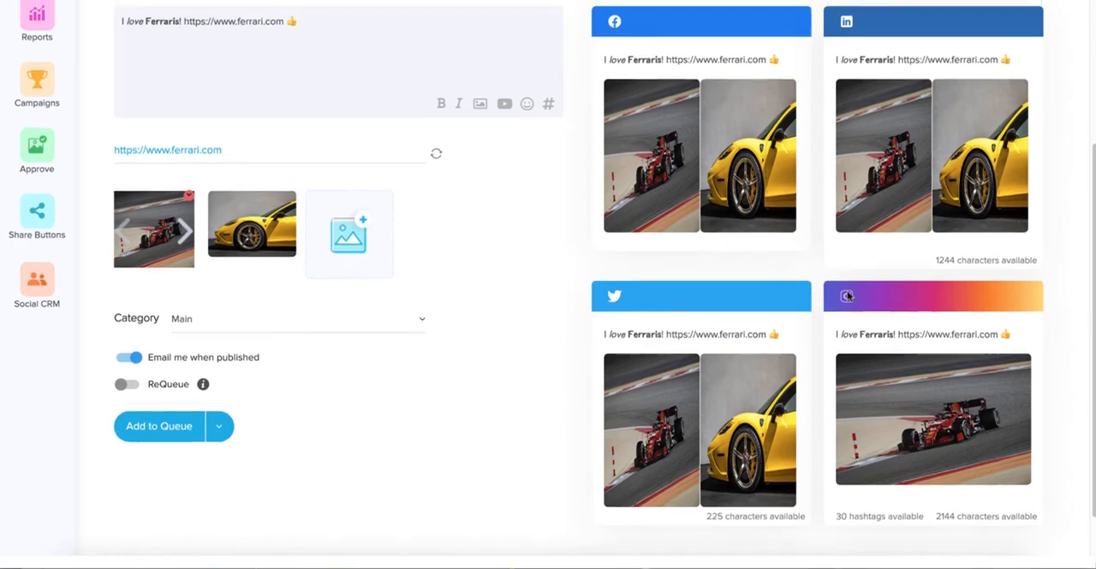
pyautogui.click(856, 332)
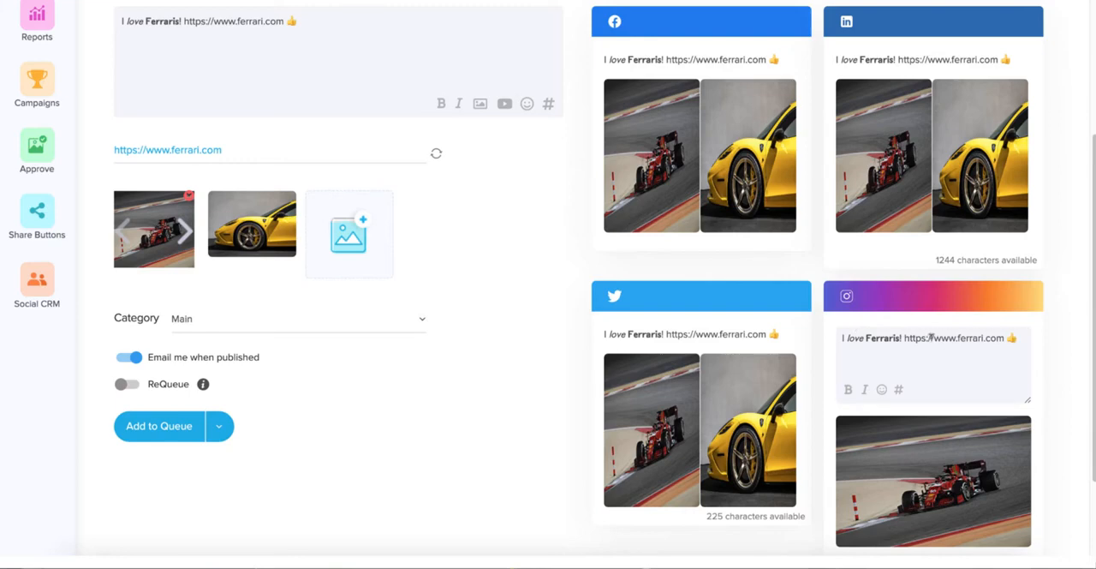
pyautogui.tripleClick(1024, 337)
pyautogui.click(1020, 336)
pyautogui.press('Return')
pyautogui.write('#ferrari')
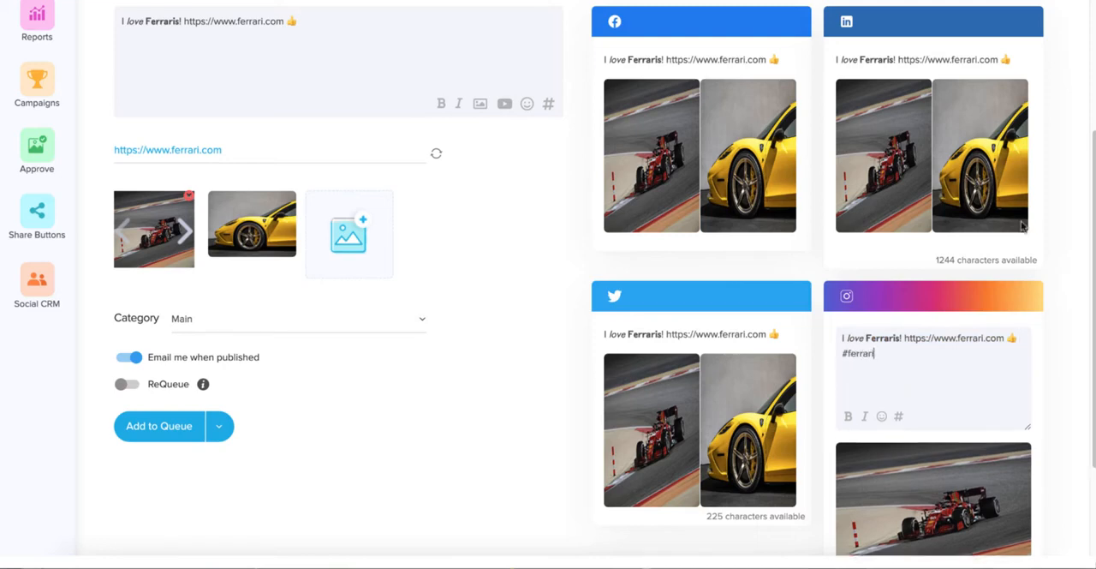
# Add "#fastcars" to the Instagram hashtags of the "sports cars" hashtag group and save the group
pyautogui.scroll(1, 681, 346)
pyautogui.scroll(1, 682, 346)
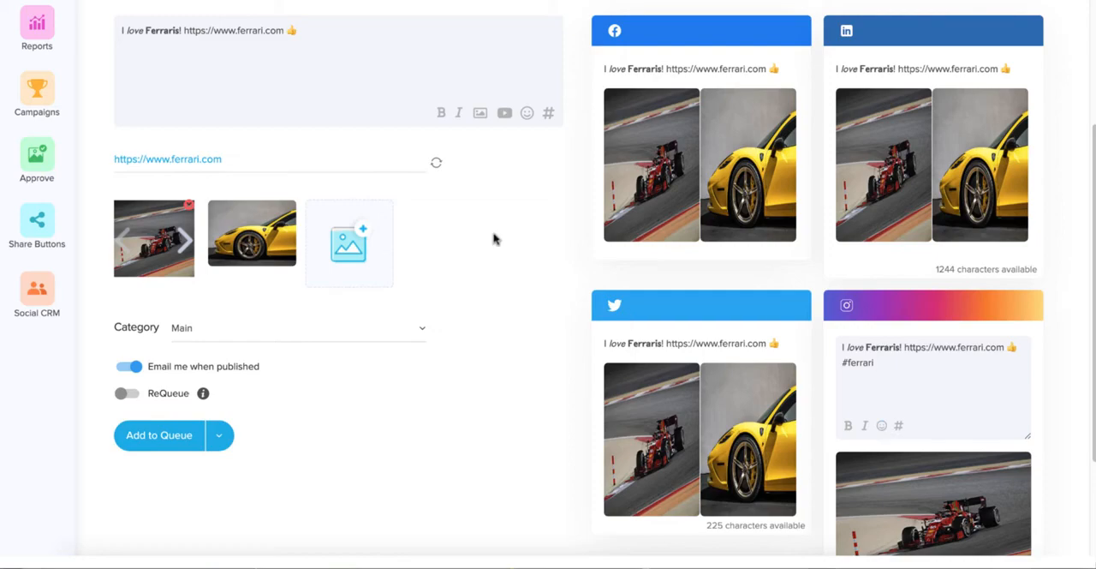
pyautogui.scroll(2, 493, 239)
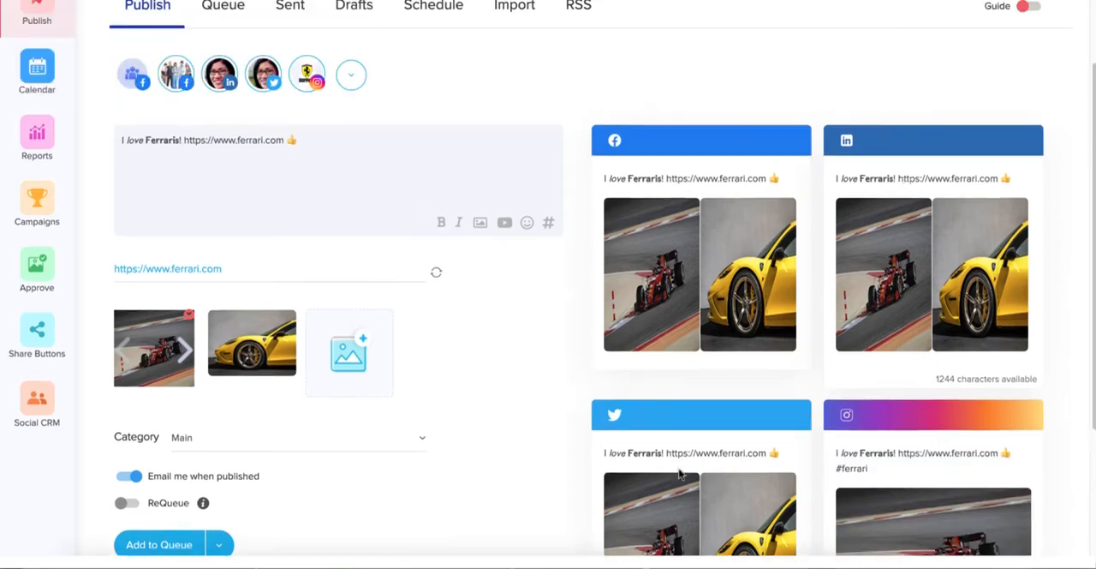
pyautogui.click(548, 224)
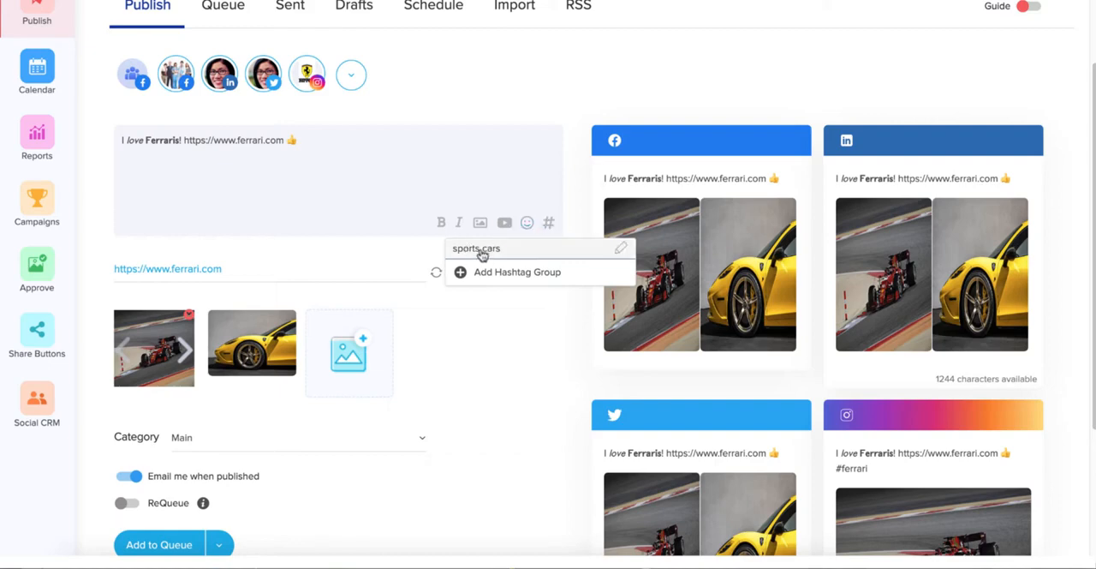
pyautogui.click(621, 249)
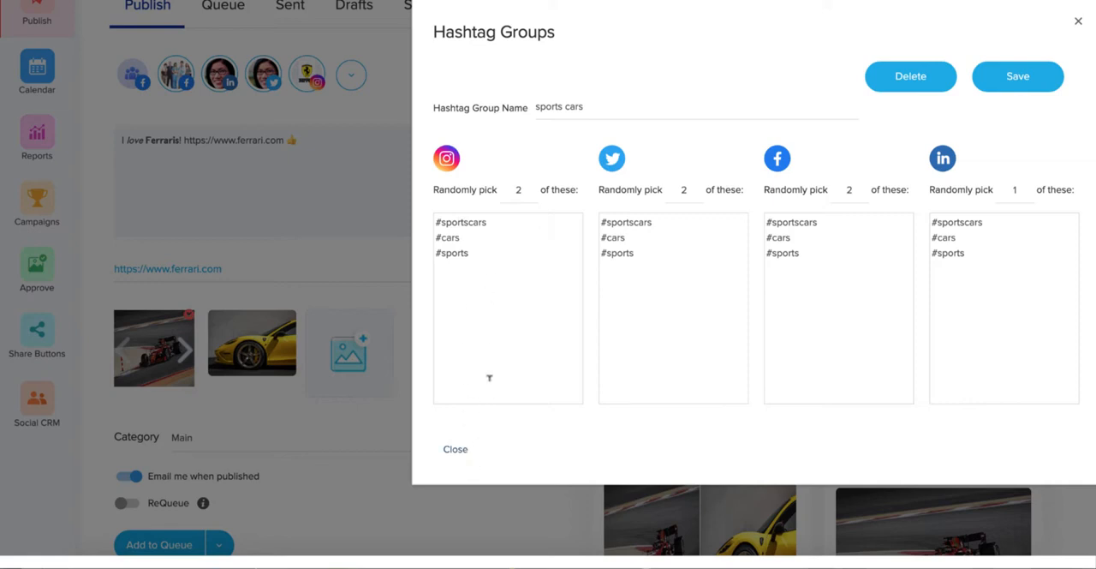
pyautogui.click(484, 252)
pyautogui.press('Return')
pyautogui.write('#fastcards')
pyautogui.press('BackSpace')
pyautogui.press('BackSpace')
pyautogui.write('s')
pyautogui.click(1023, 82)
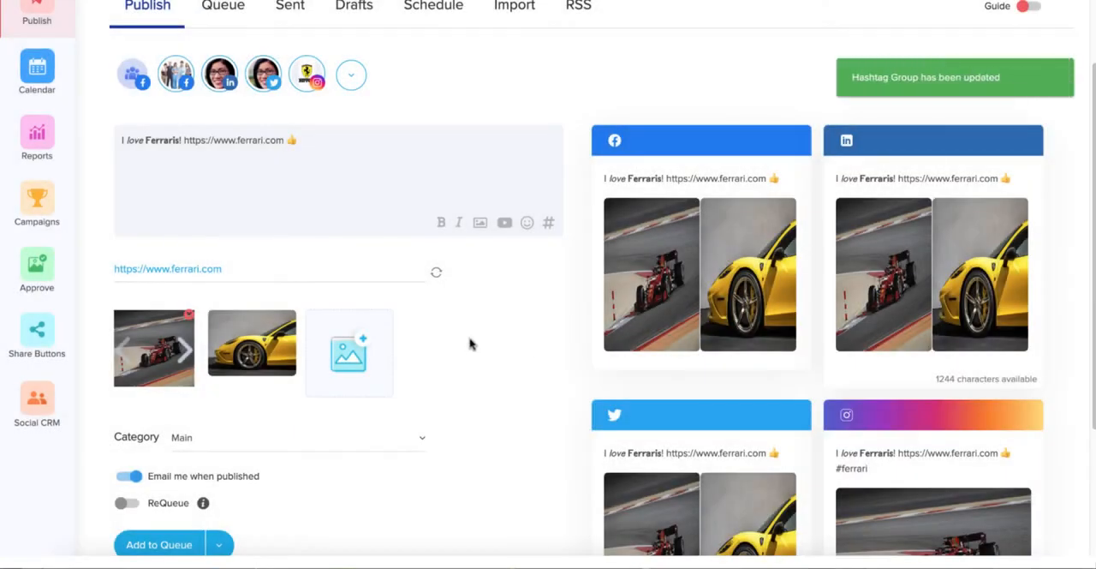
# Set the post's category to Promotional and turn on ReQueue
pyautogui.scroll(-1, 469, 344)
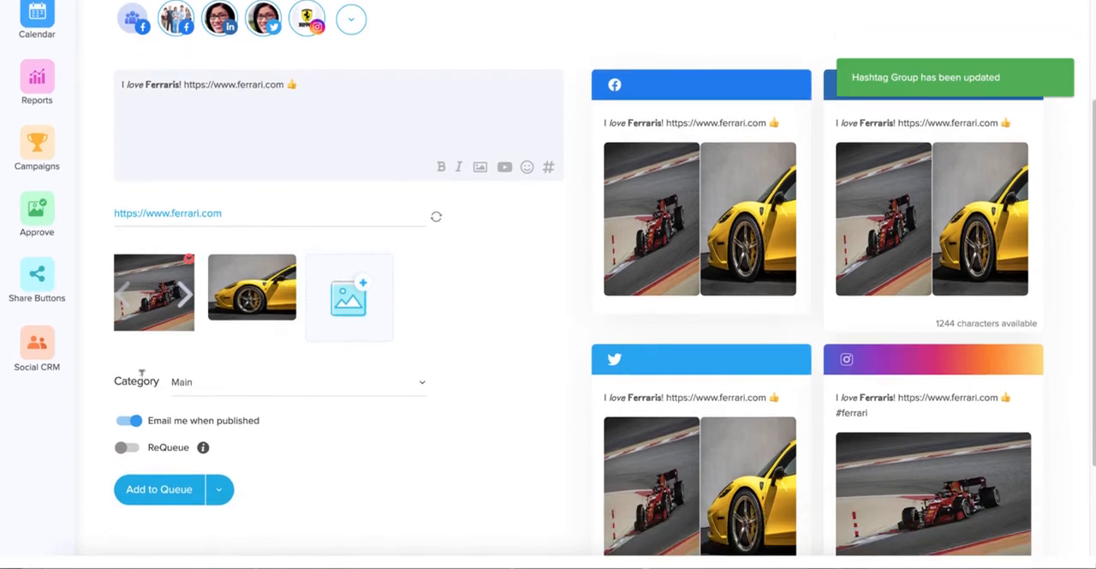
pyautogui.click(217, 382)
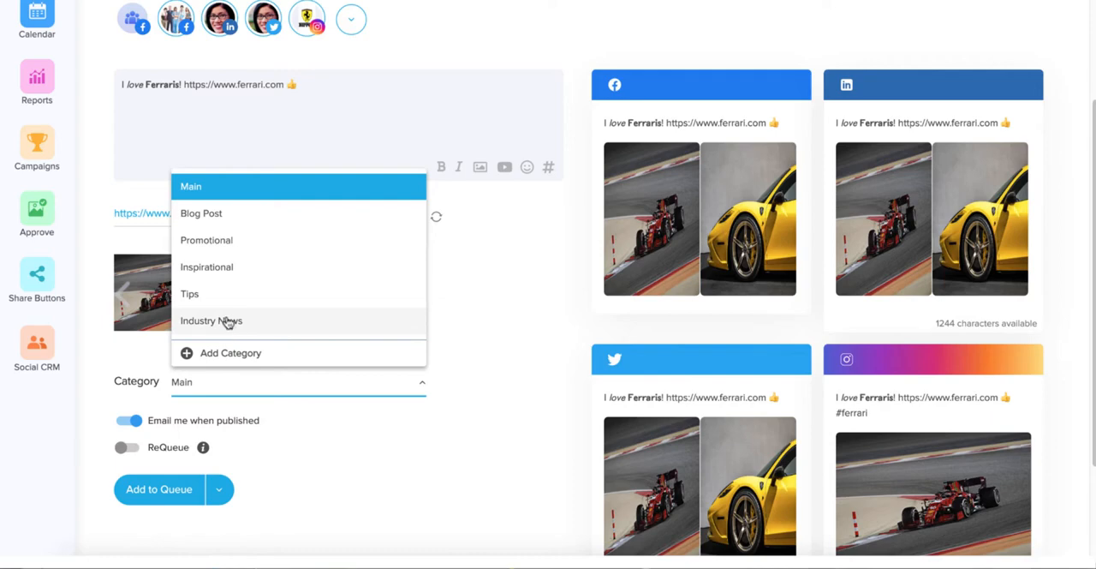
pyautogui.click(213, 241)
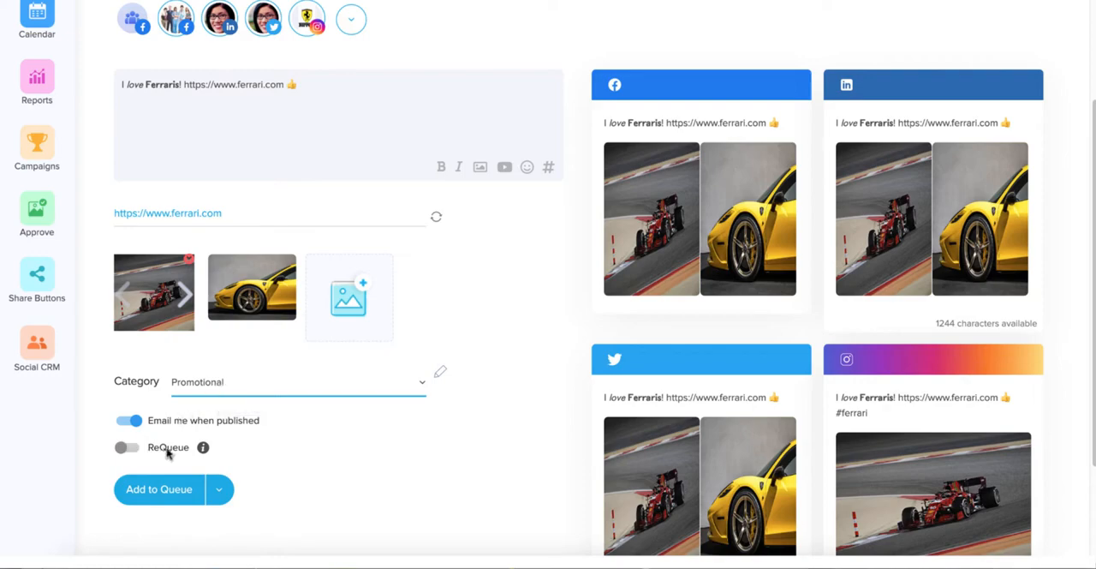
pyautogui.click(127, 447)
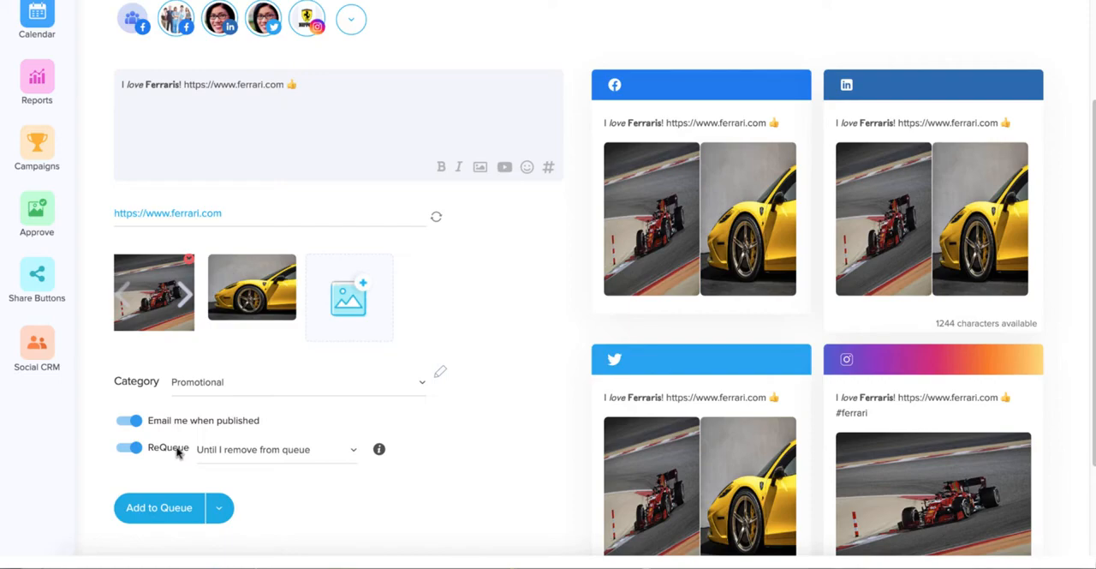
# Try the "Until this many requeues" limit for ReQueue and switch it to "Until this date"
pyautogui.click(265, 451)
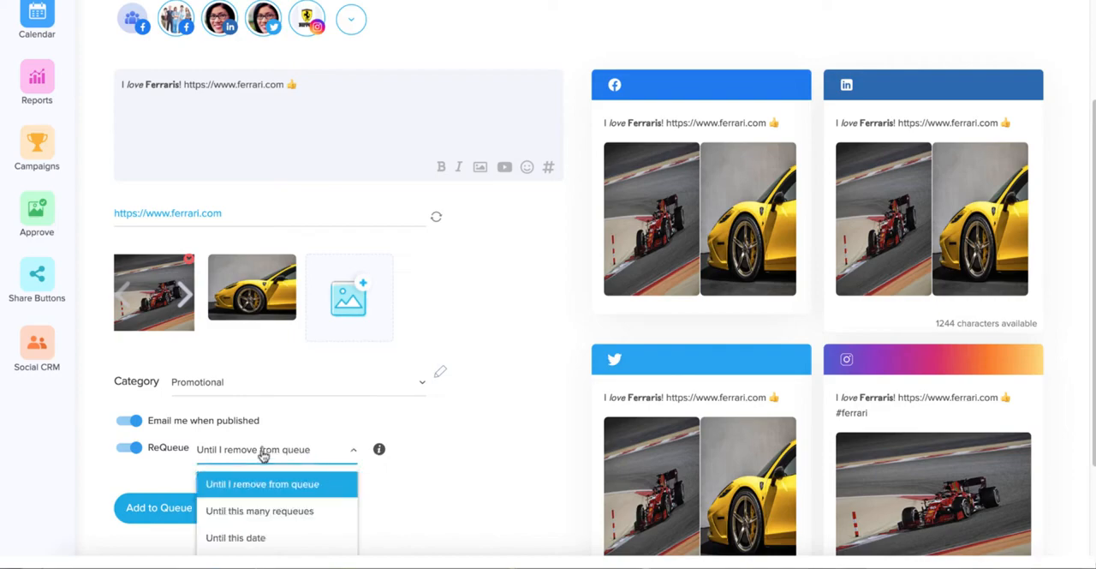
pyautogui.click(264, 512)
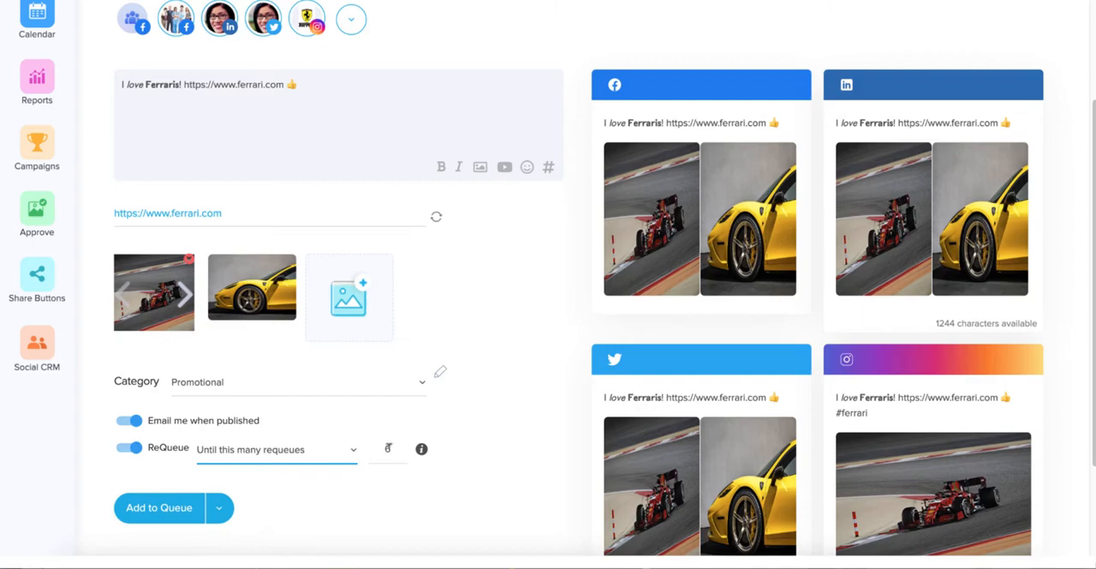
pyautogui.click(286, 457)
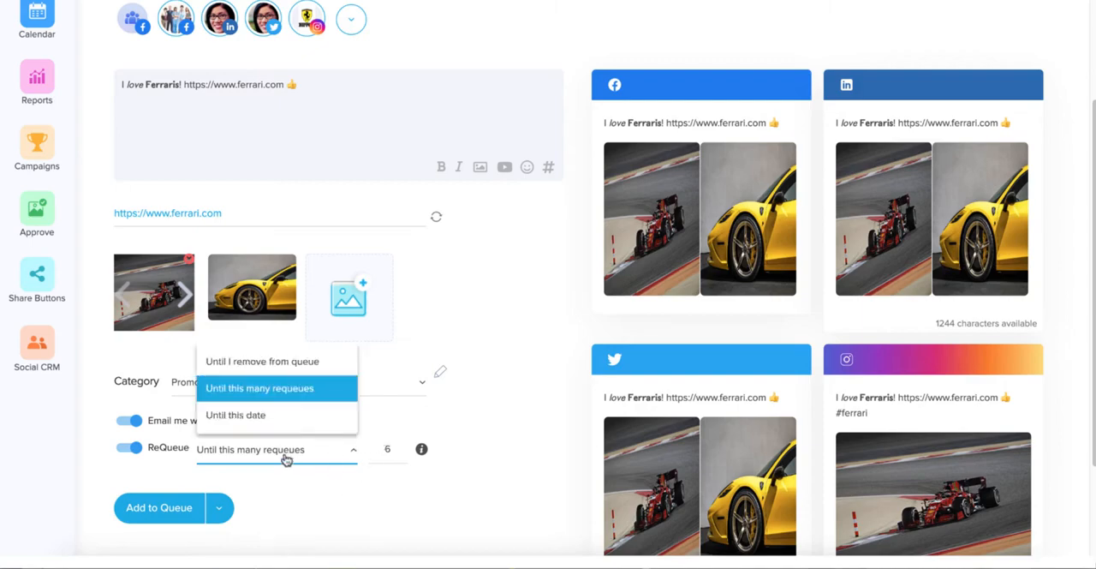
pyautogui.click(281, 421)
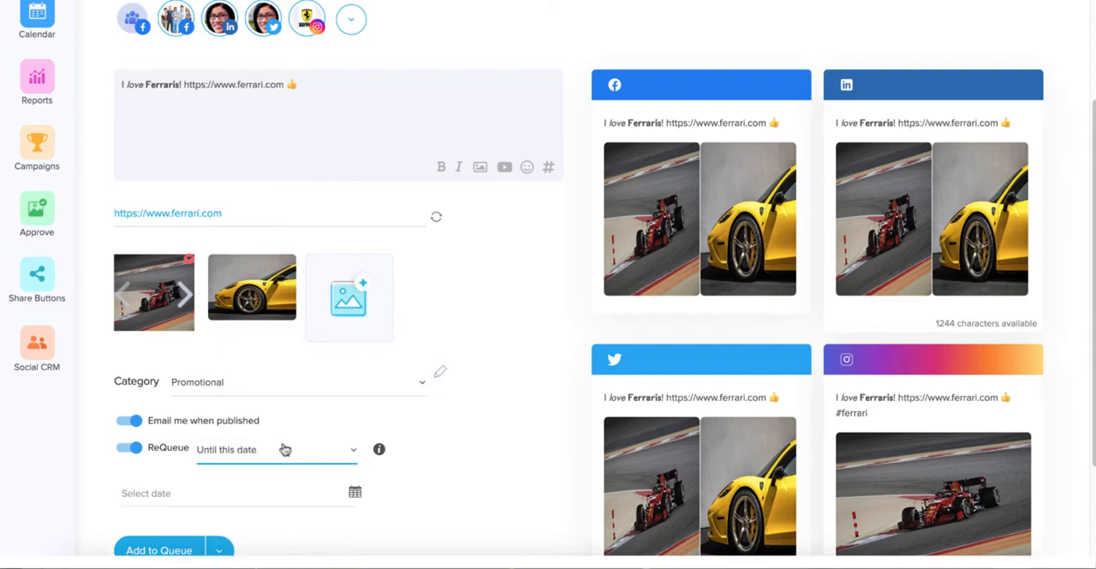
# Set the ReQueue end date to January 3, 2022 at 12:00 PM
pyautogui.click(171, 492)
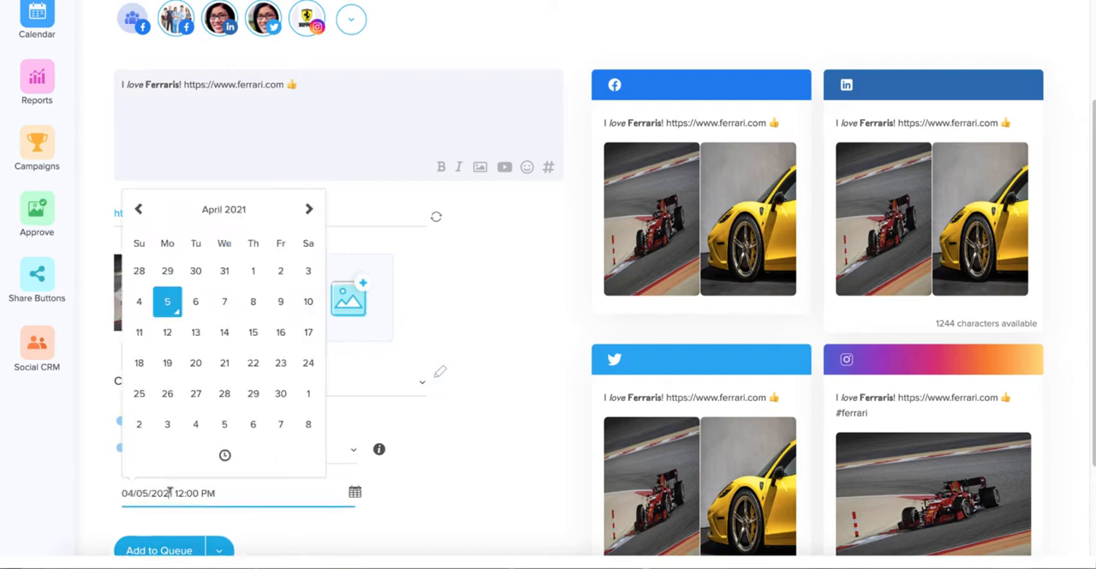
pyautogui.click(308, 210)
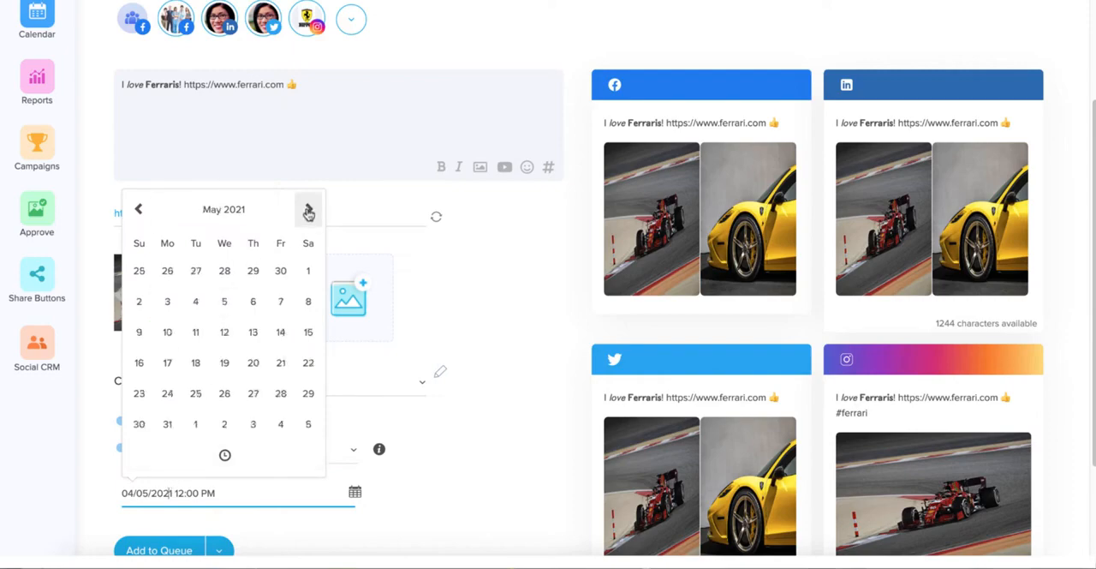
pyautogui.click(308, 211)
pyautogui.click(308, 210)
pyautogui.click(308, 210)
pyautogui.click(308, 211)
pyautogui.click(308, 211)
pyautogui.click(308, 210)
pyautogui.click(308, 211)
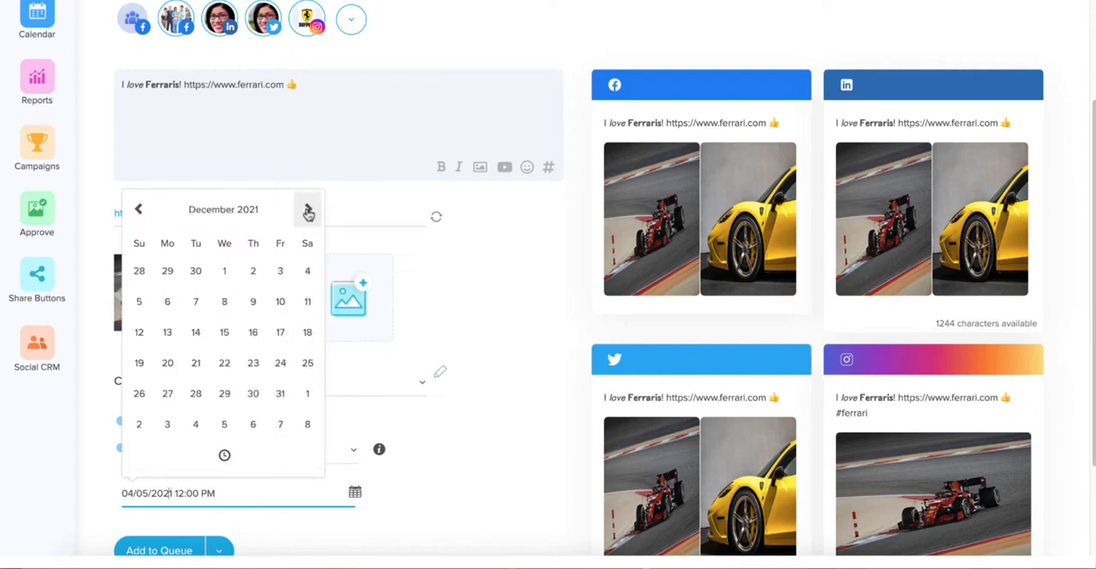
pyautogui.click(308, 211)
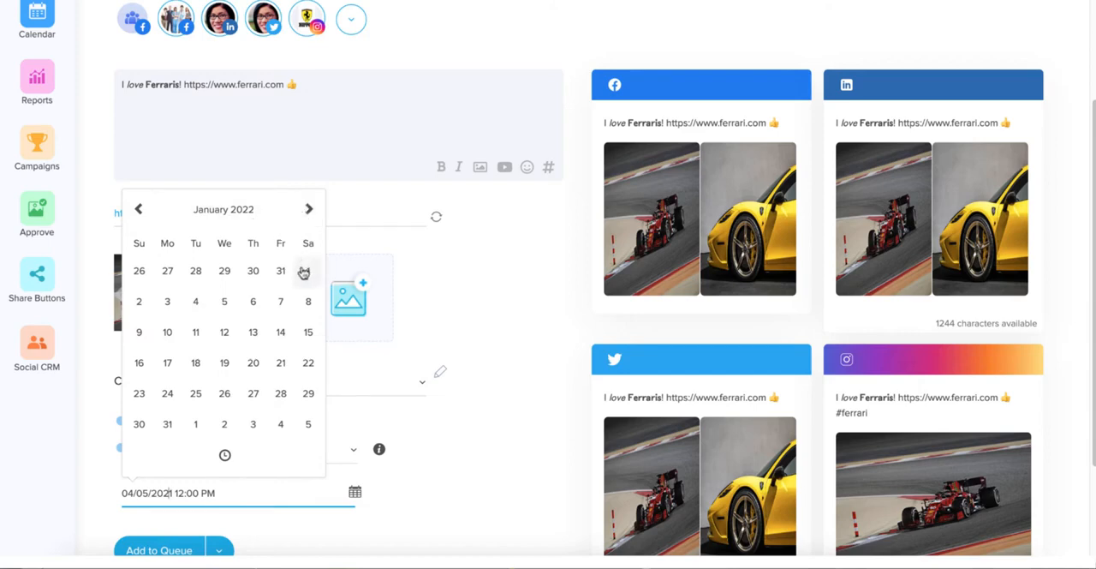
pyautogui.click(167, 304)
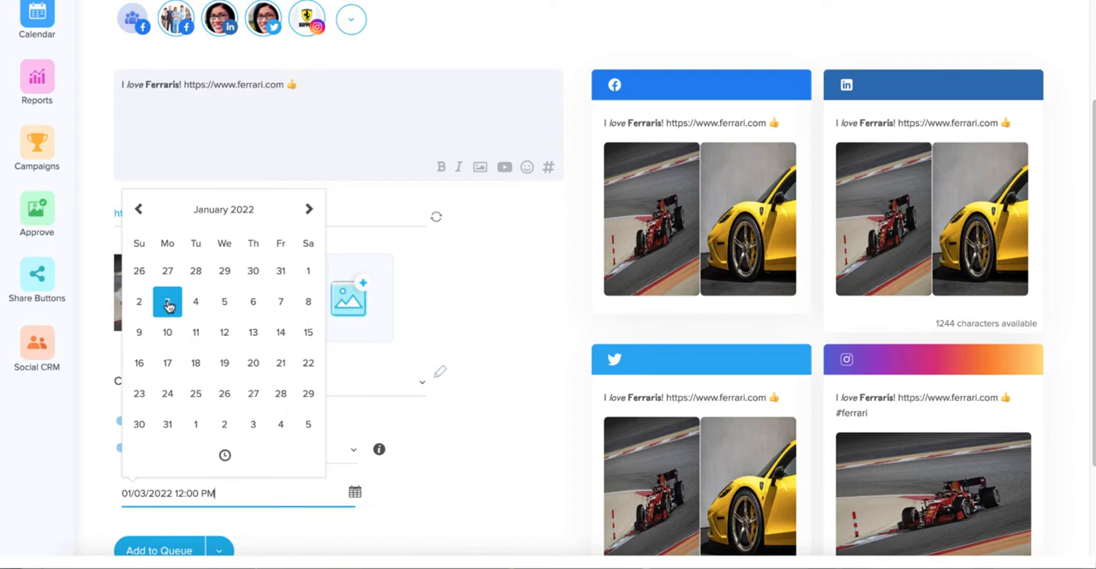
pyautogui.click(224, 454)
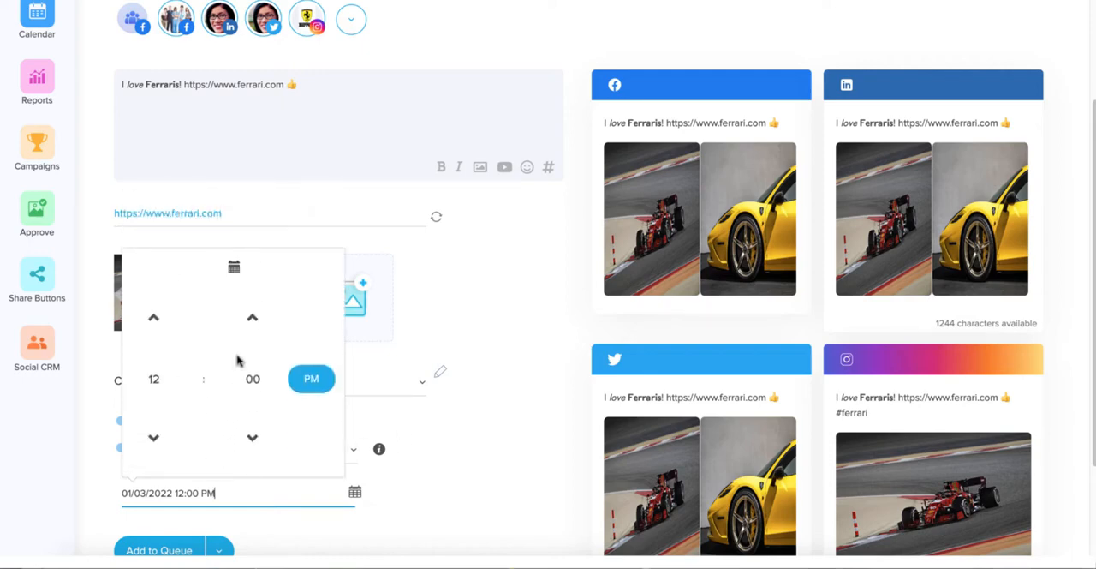
pyautogui.click(539, 437)
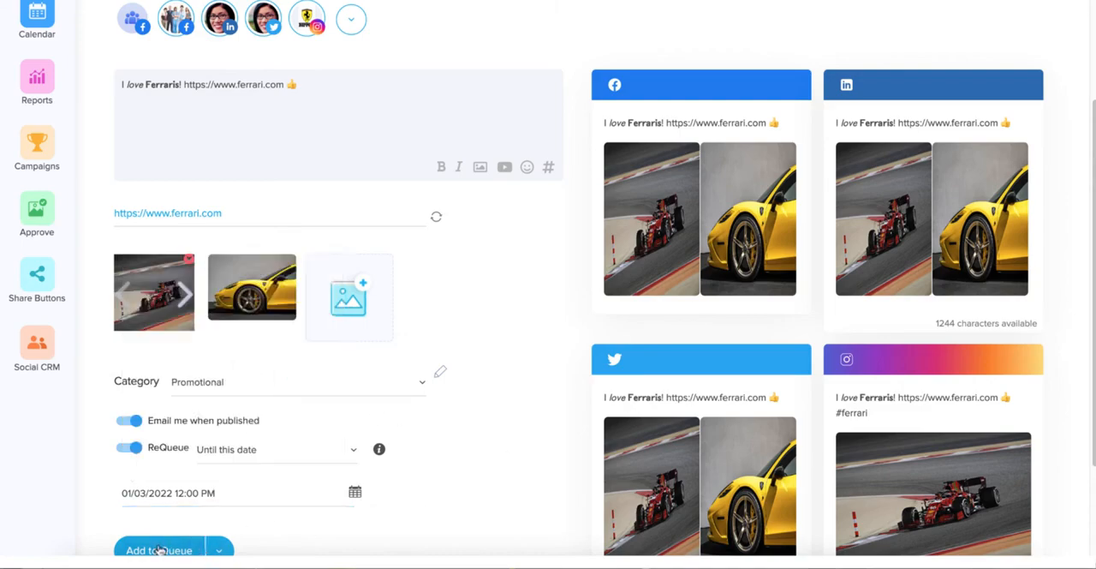
# Try the Schedule publishing mode for the post and switch it to Optimal
pyautogui.scroll(-3, 161, 514)
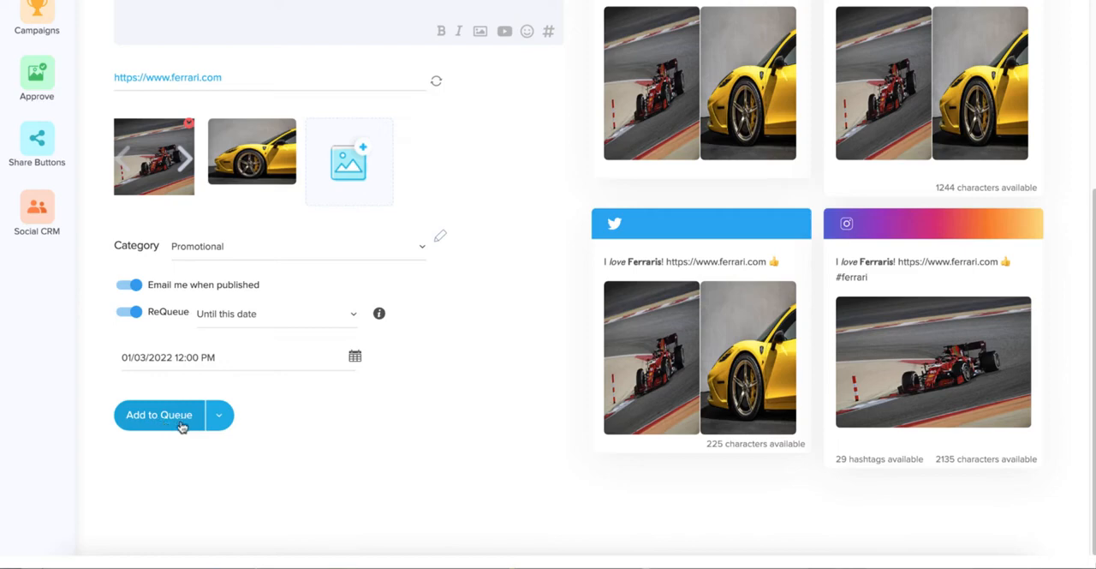
pyautogui.click(220, 418)
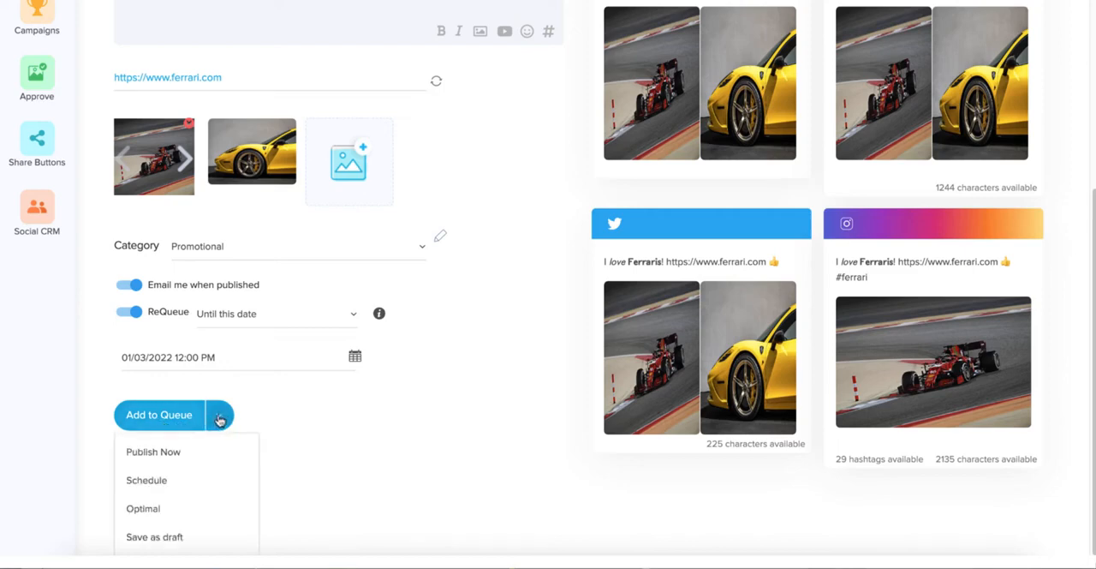
pyautogui.click(181, 484)
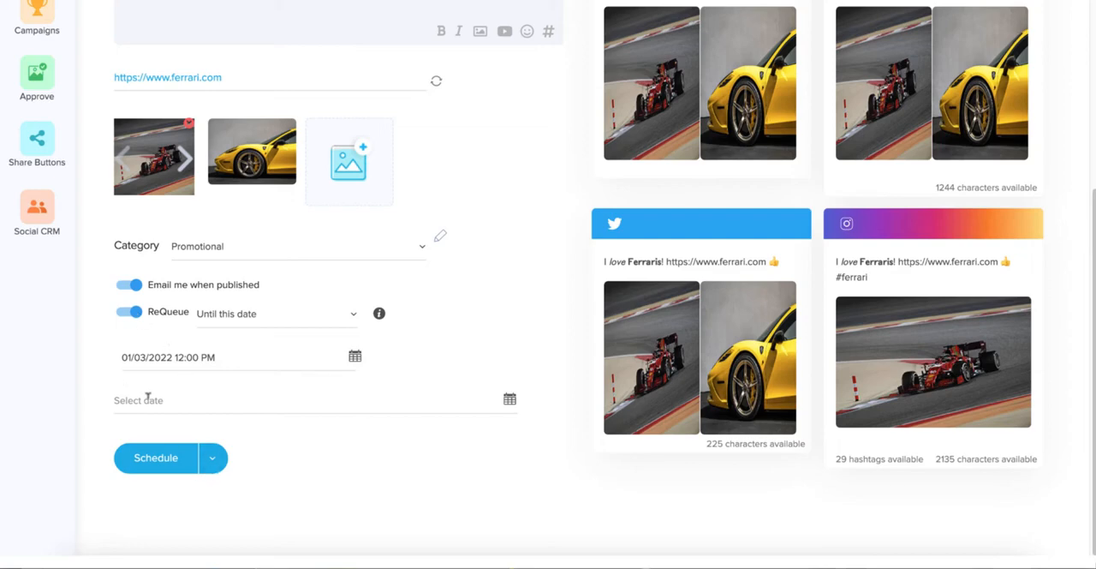
pyautogui.click(214, 460)
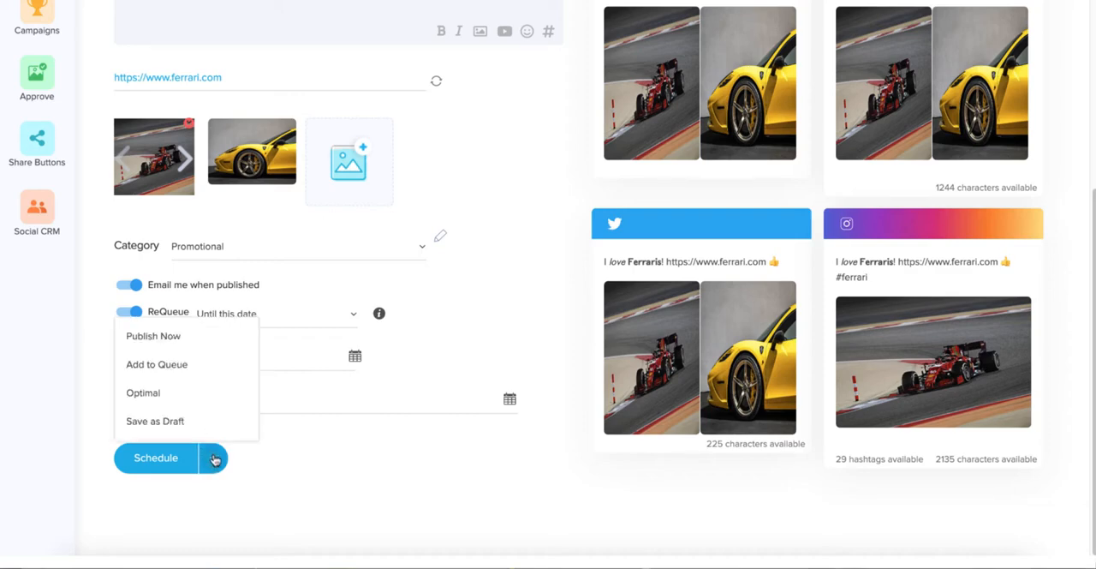
pyautogui.click(175, 395)
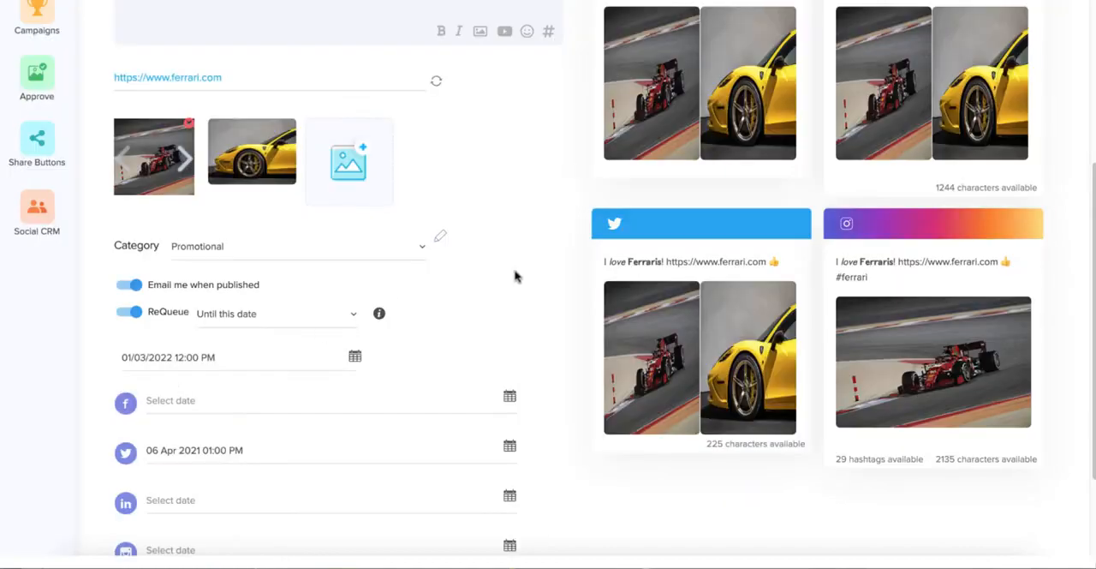
pyautogui.scroll(-1, 514, 275)
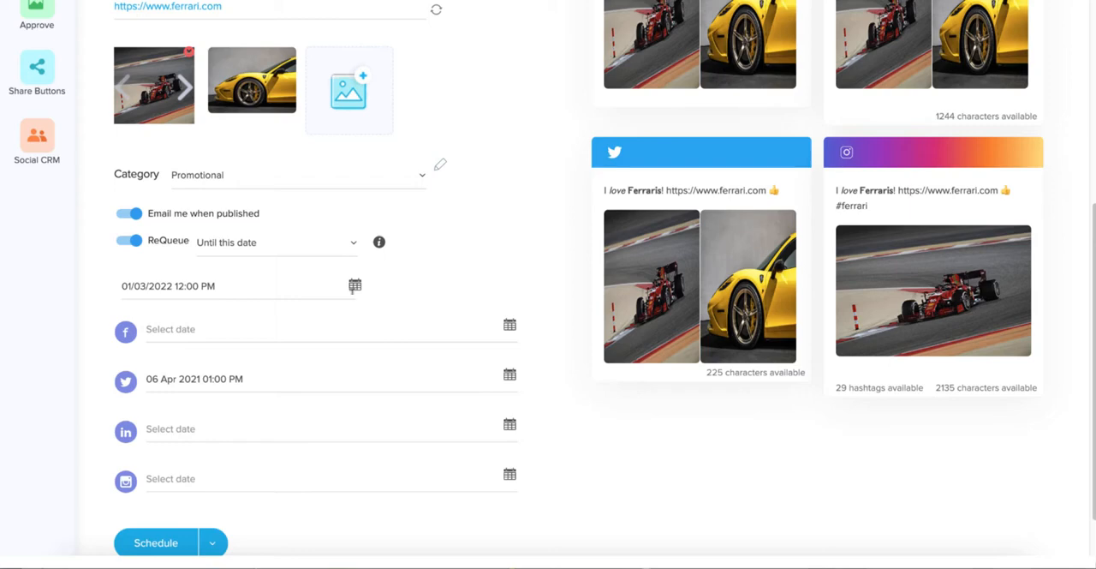
pyautogui.click(354, 284)
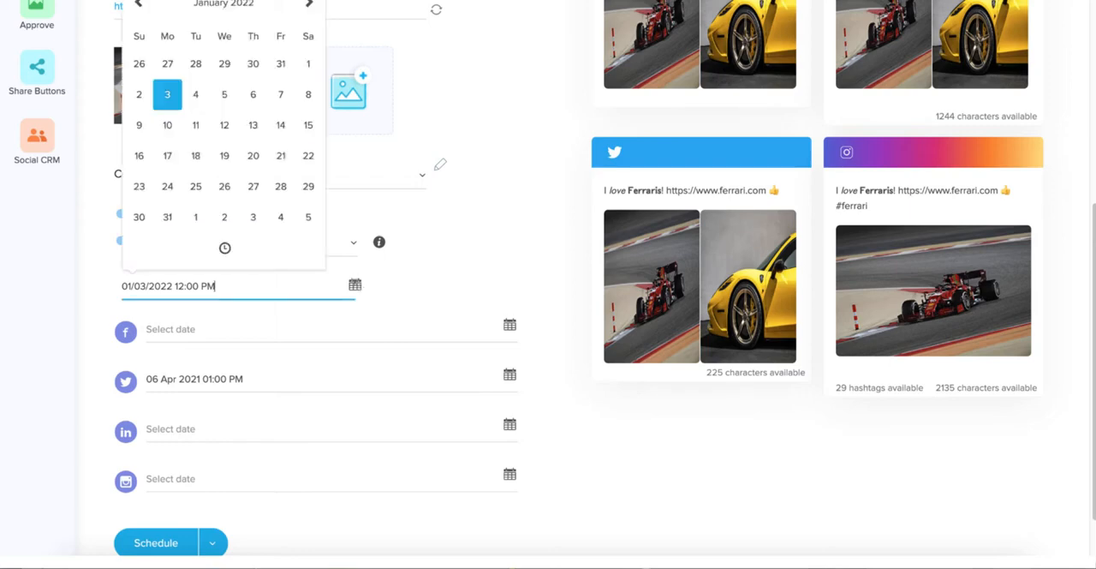
pyautogui.scroll(1, 323, 254)
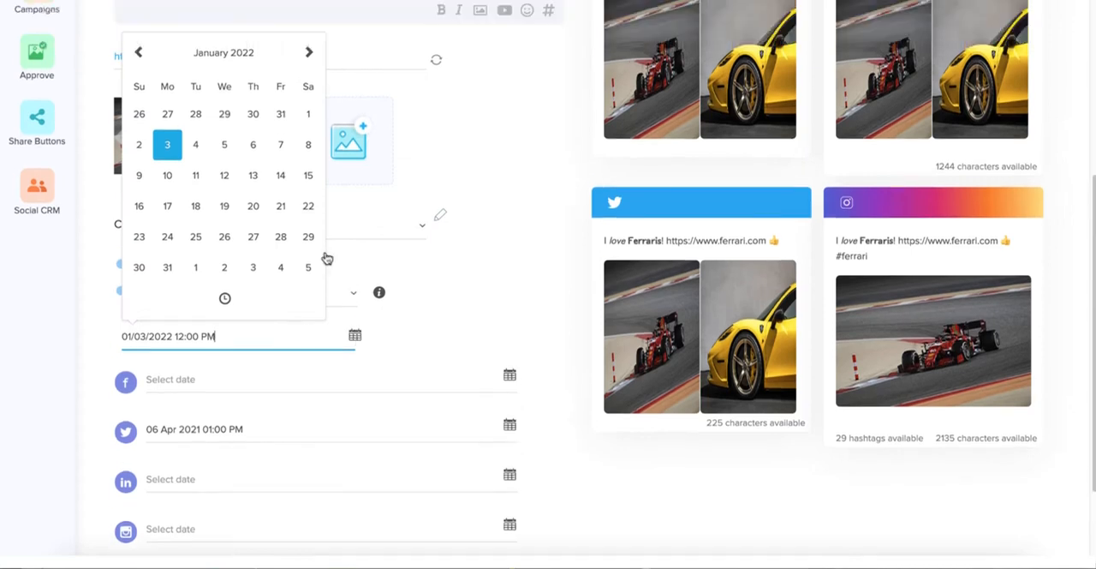
pyautogui.click(534, 221)
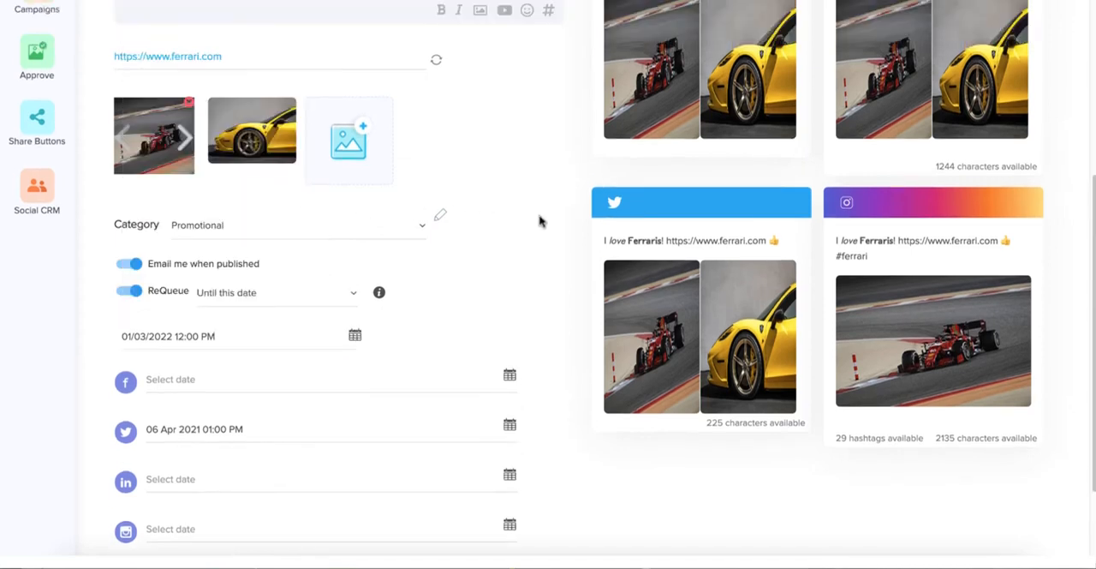
# Check Facebook's optimal posting times for today and tomorrow, optimised for Clicks, and close the time chooser without picking one
pyautogui.scroll(-1, 522, 229)
pyautogui.scroll(-1, 520, 231)
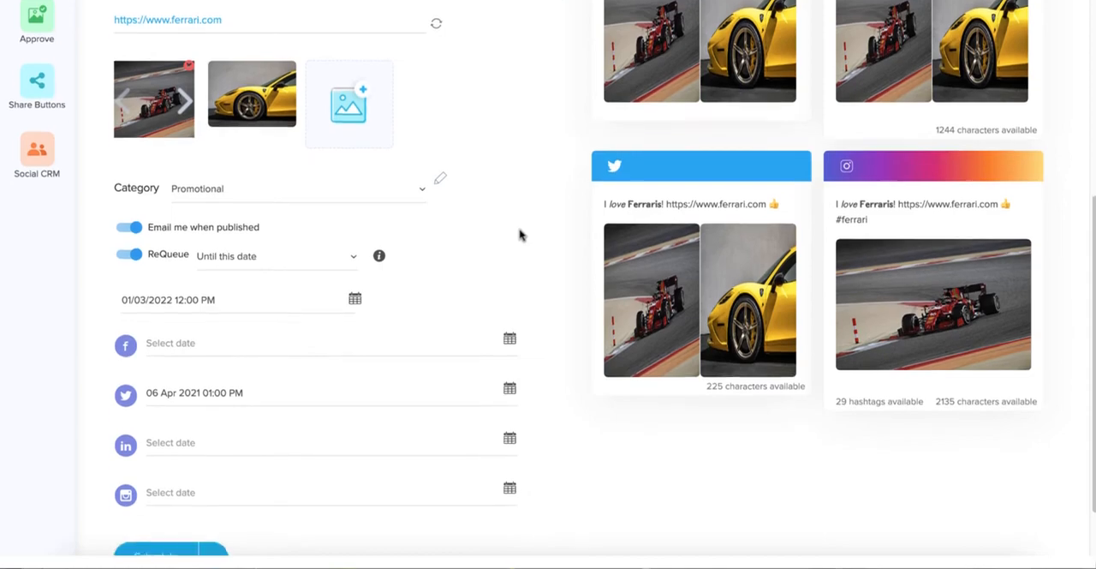
pyautogui.click(510, 337)
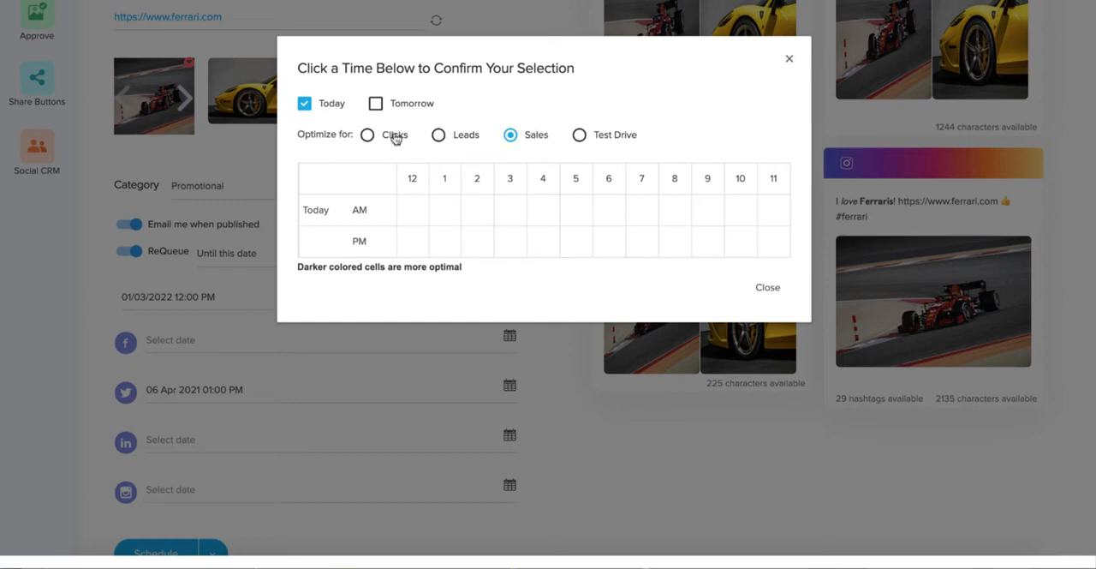
pyautogui.click(368, 136)
pyautogui.click(376, 104)
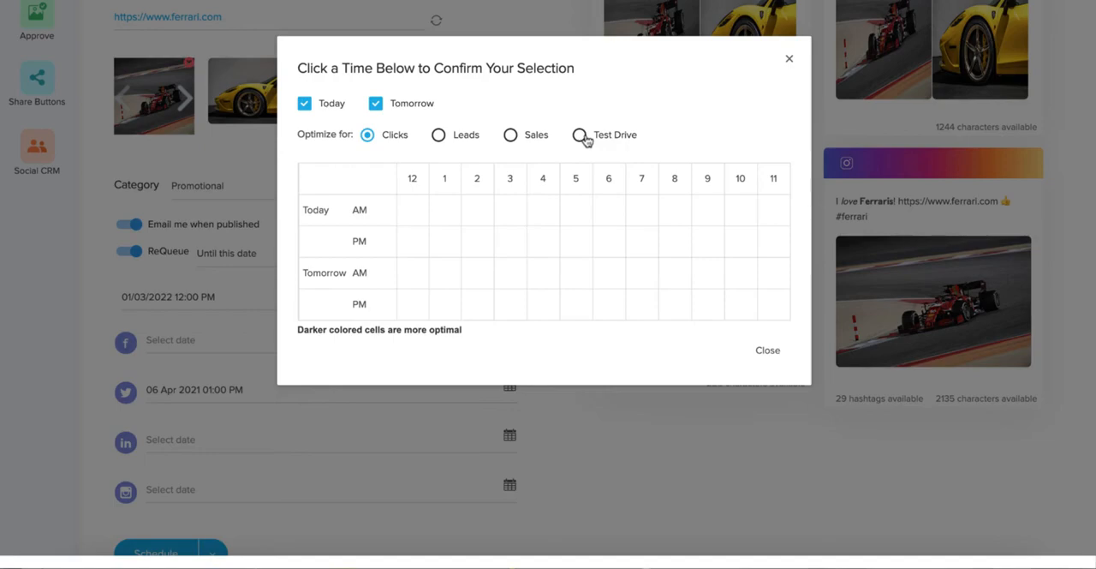
pyautogui.click(770, 351)
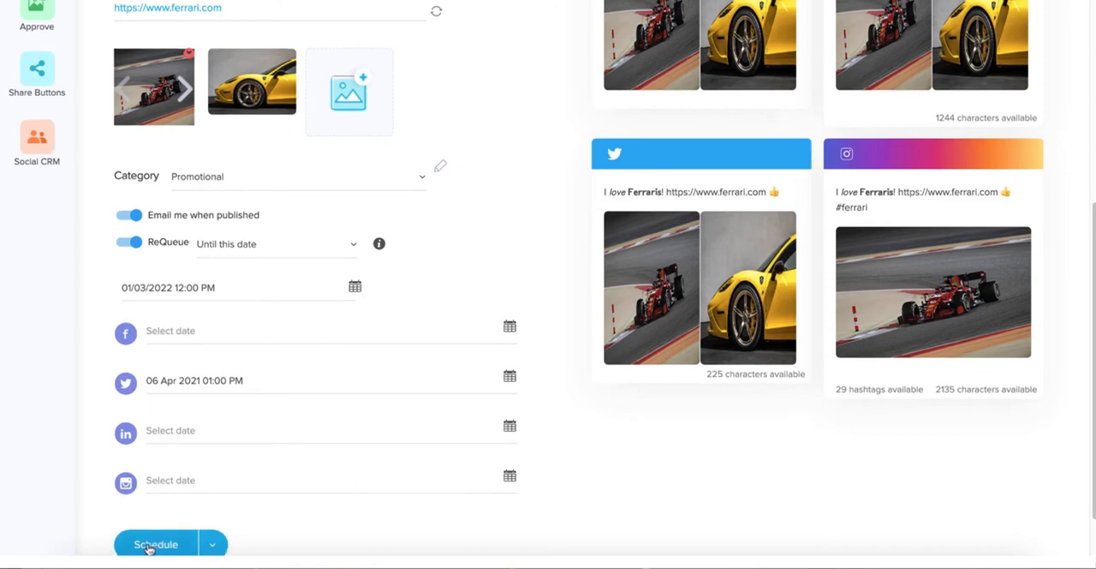
# Publish the post immediately, view its live Facebook version from the verification report, and close the report
pyautogui.click(215, 545)
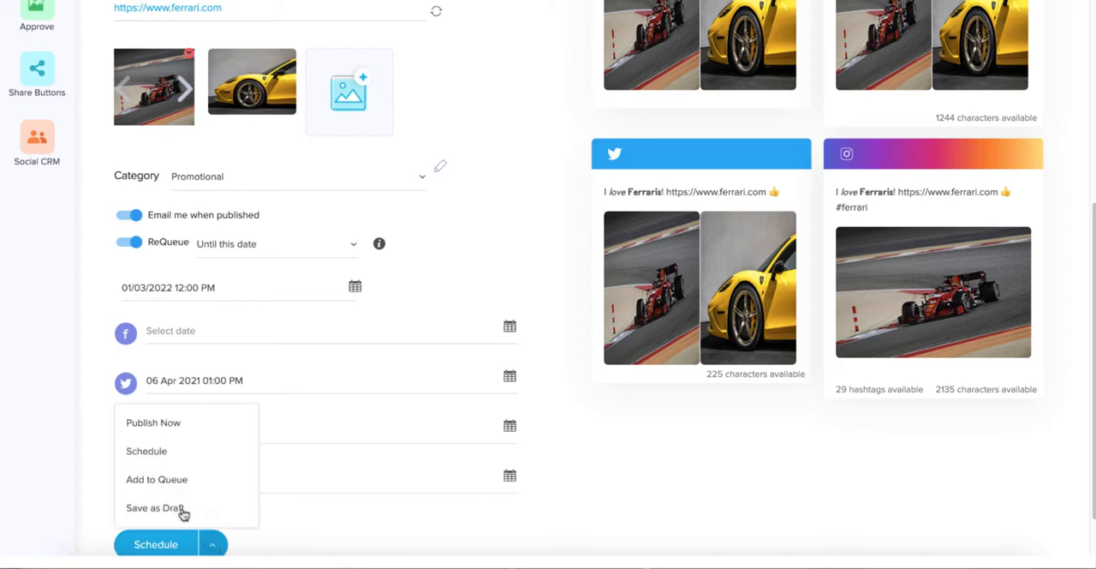
pyautogui.click(166, 428)
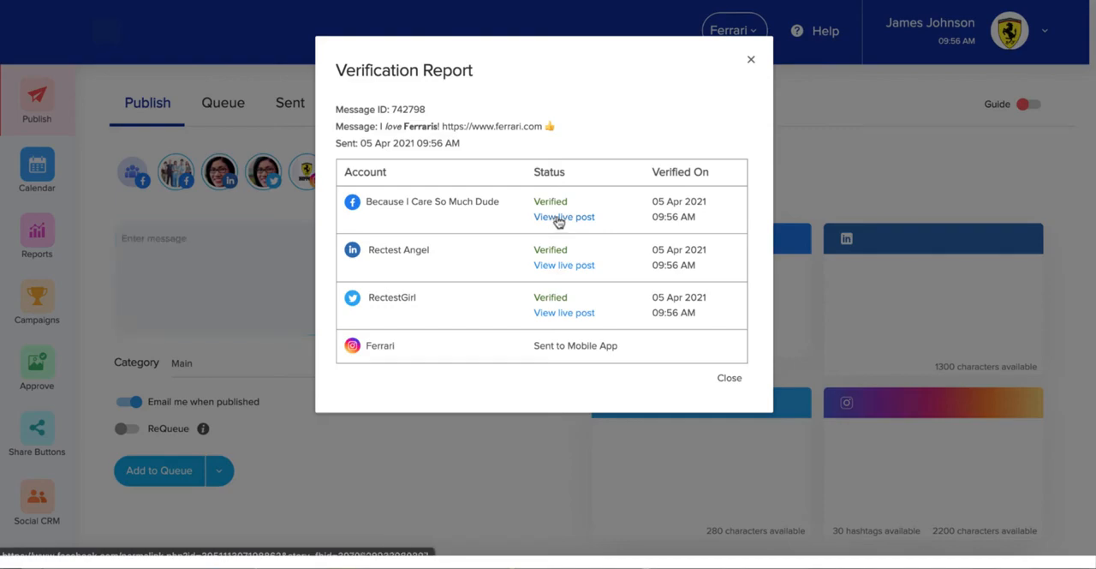
pyautogui.click(552, 219)
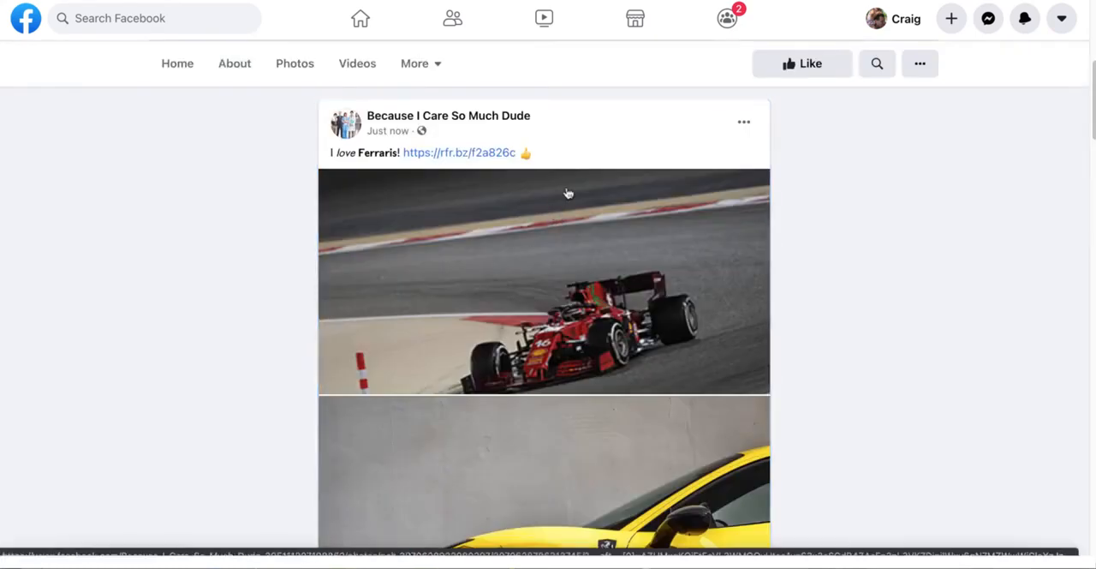
pyautogui.scroll(-2, 565, 201)
pyautogui.scroll(-1, 565, 201)
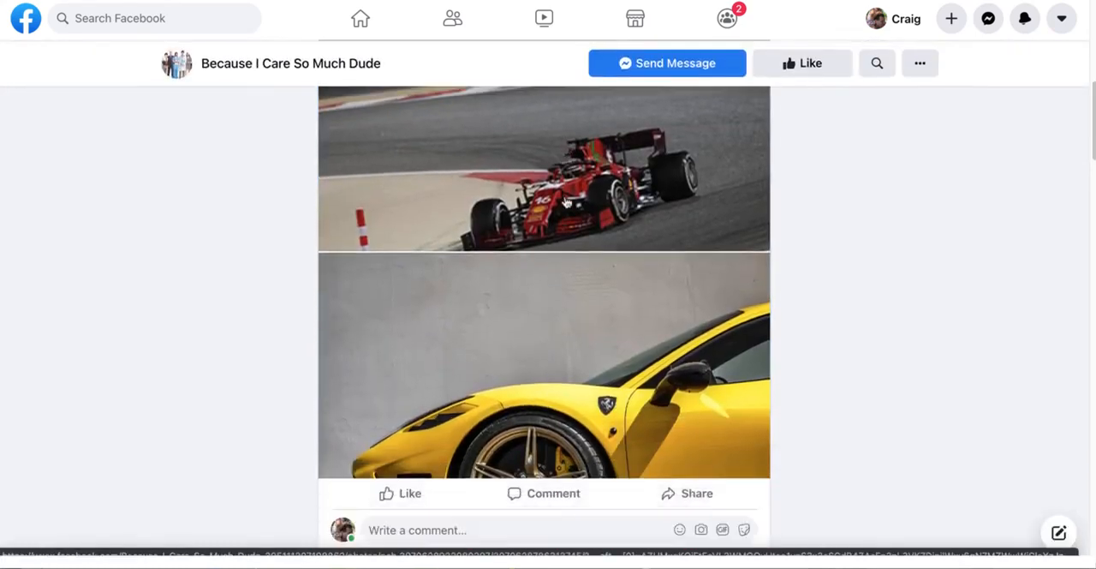
pyautogui.scroll(3, 565, 201)
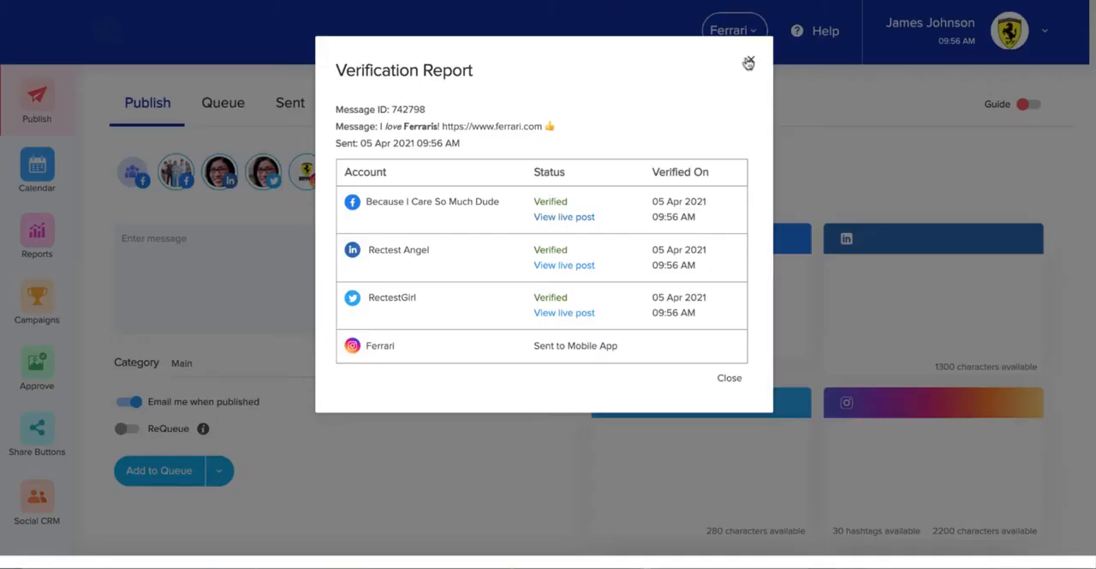
pyautogui.click(749, 63)
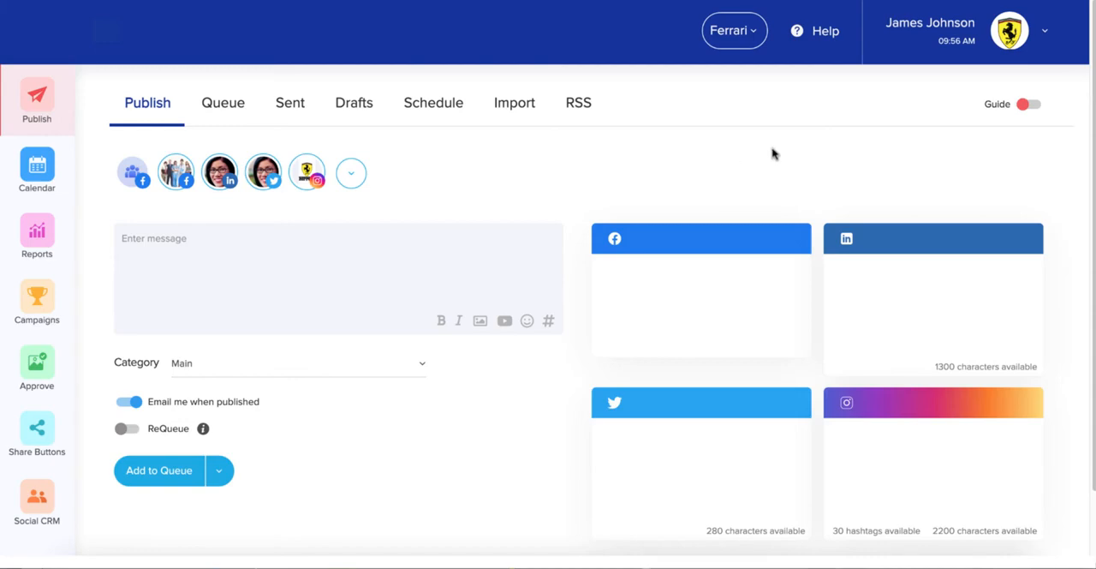
# Review the queued posts and show the actions available for the queued Tips post
pyautogui.click(227, 102)
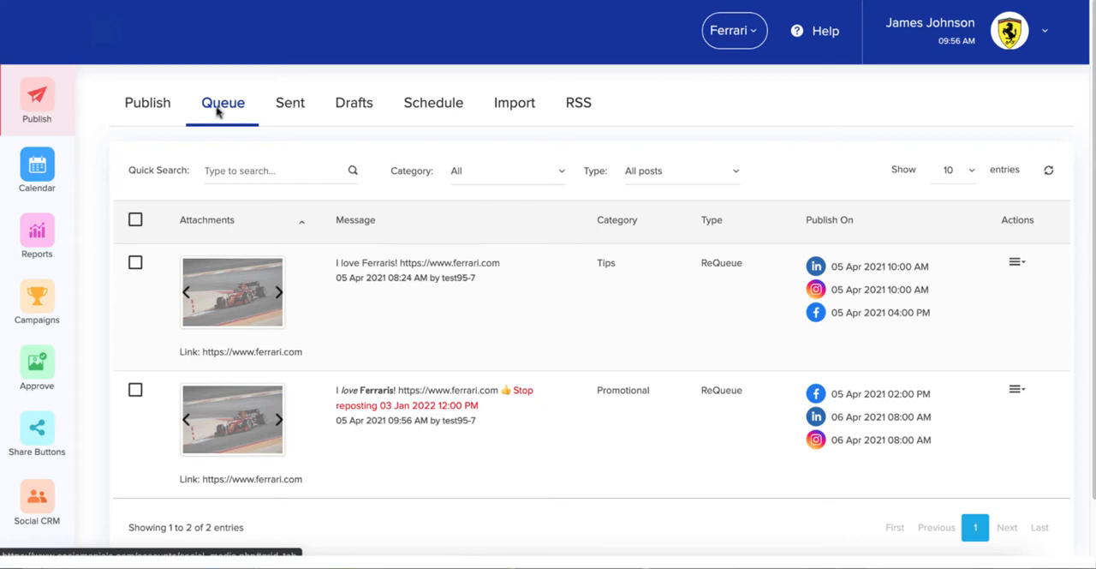
pyautogui.scroll(-1, 216, 118)
pyautogui.scroll(-1, 217, 118)
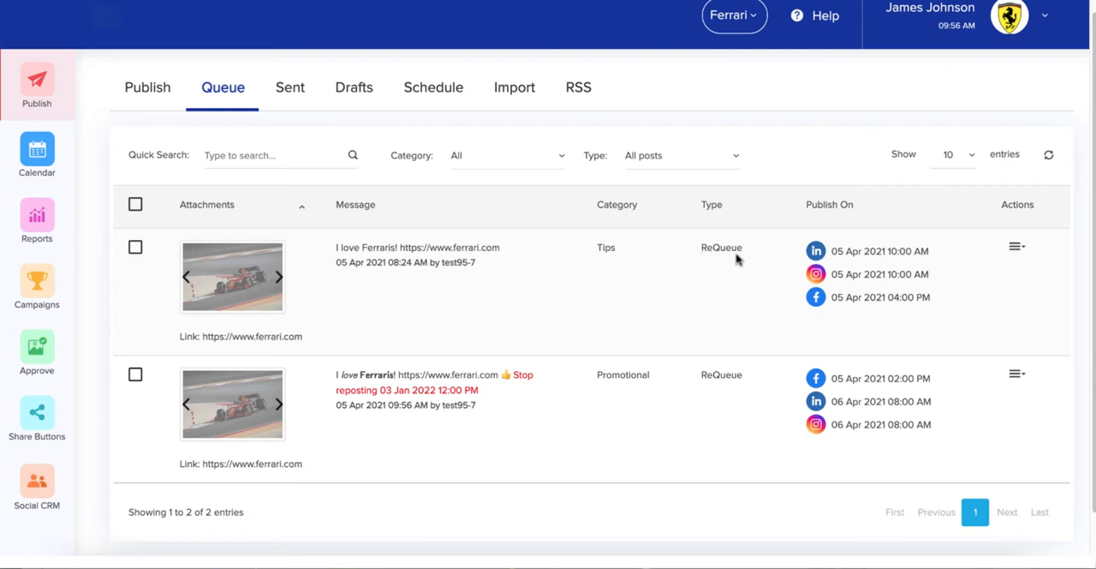
pyautogui.click(1016, 247)
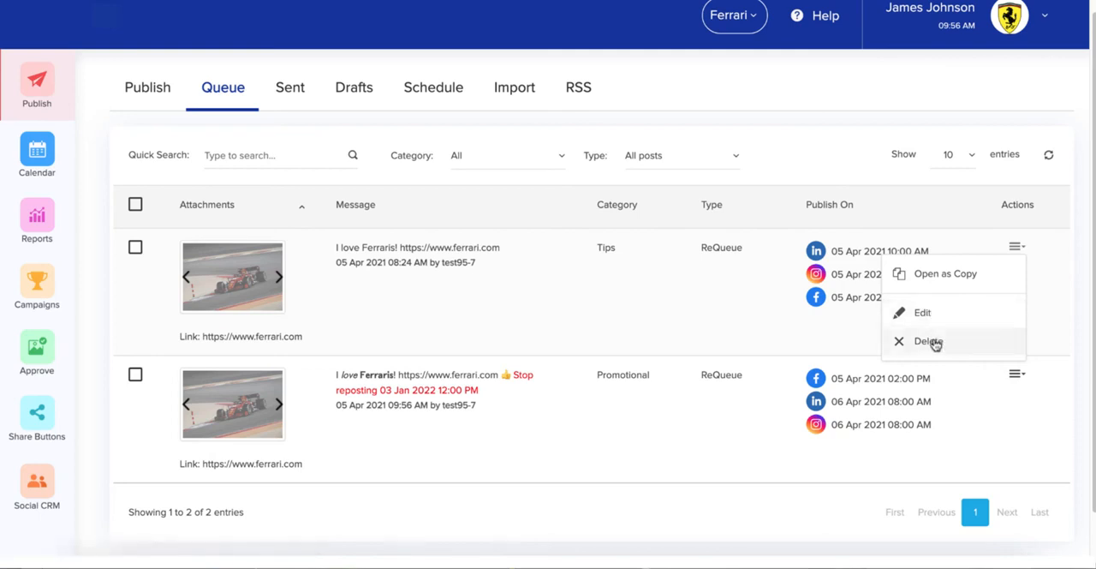
# Look through the list of sent posts with their categories and publishing times
pyautogui.click(291, 90)
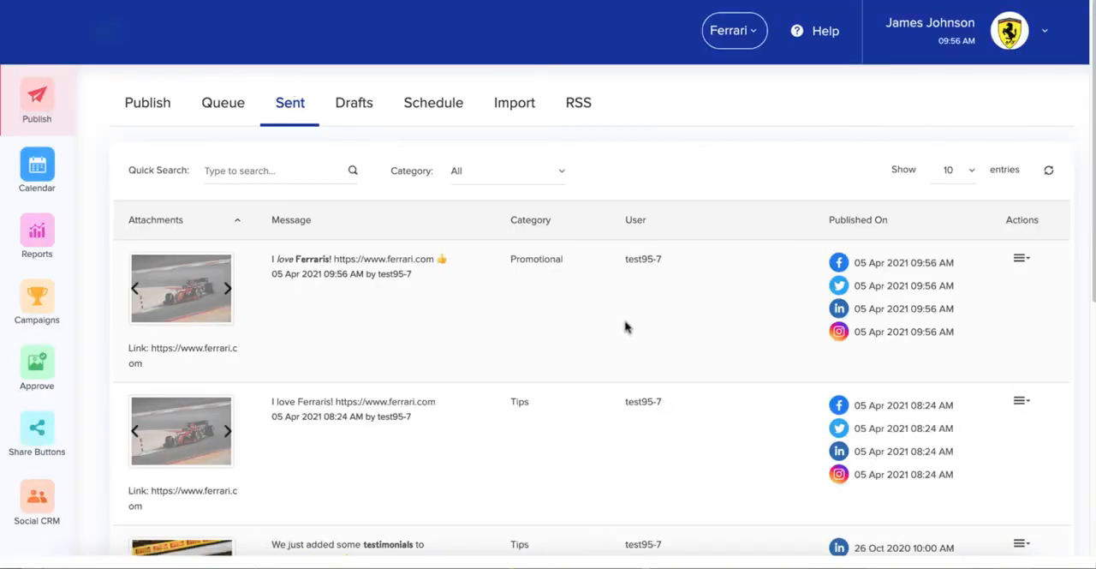
pyautogui.scroll(-3, 615, 314)
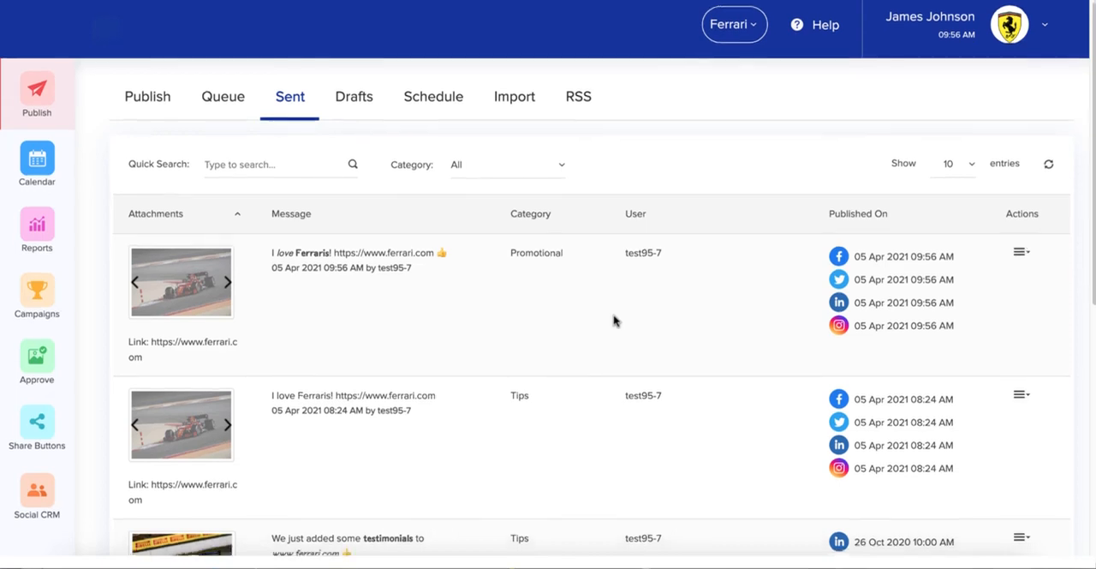
pyautogui.scroll(-1, 613, 323)
pyautogui.scroll(3, 613, 323)
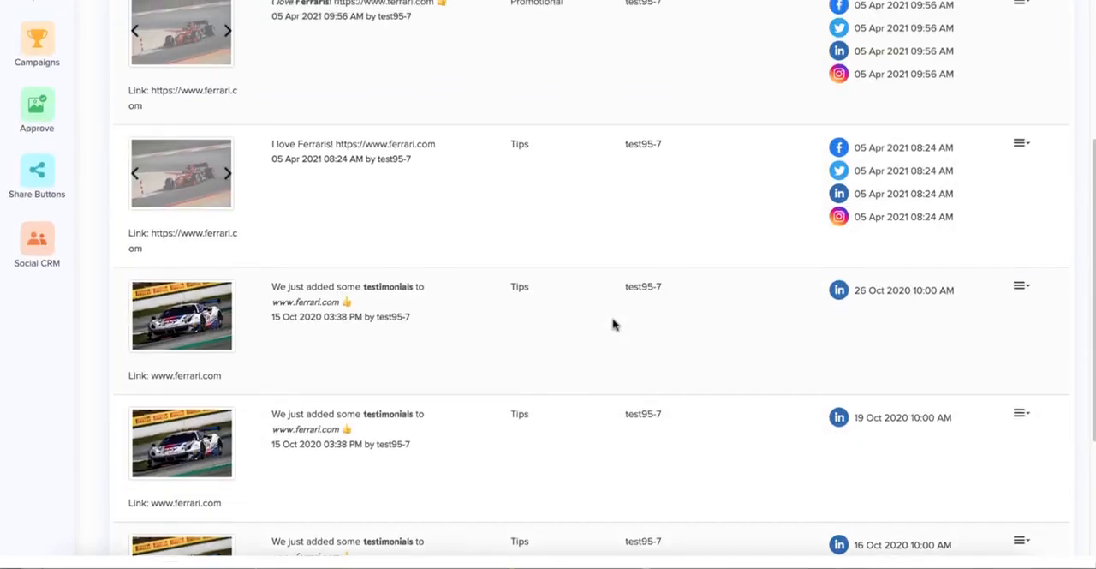
pyautogui.scroll(1, 612, 321)
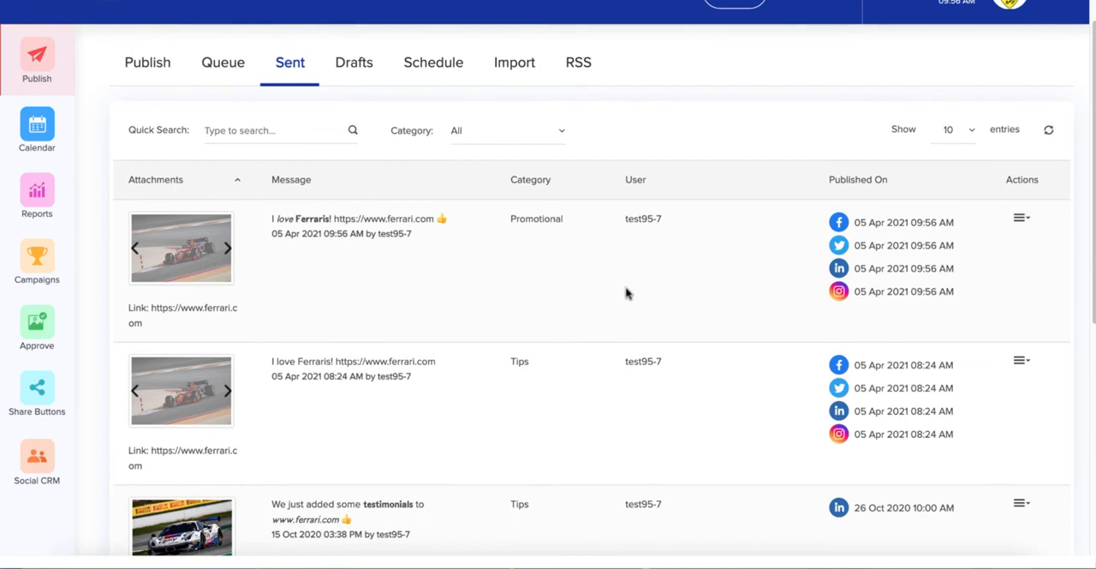
pyautogui.click(1019, 219)
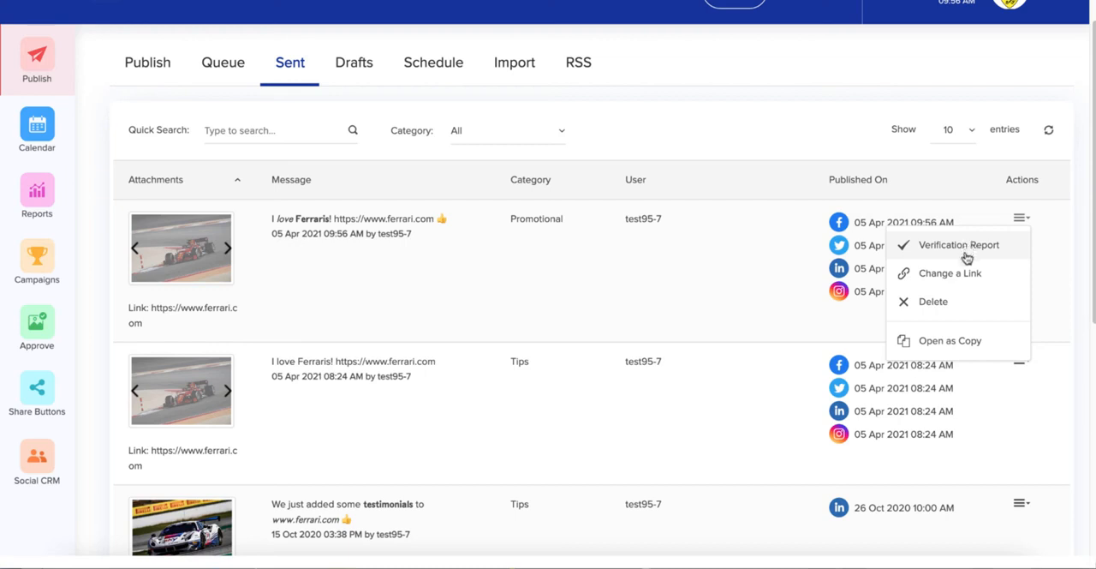
pyautogui.click(960, 274)
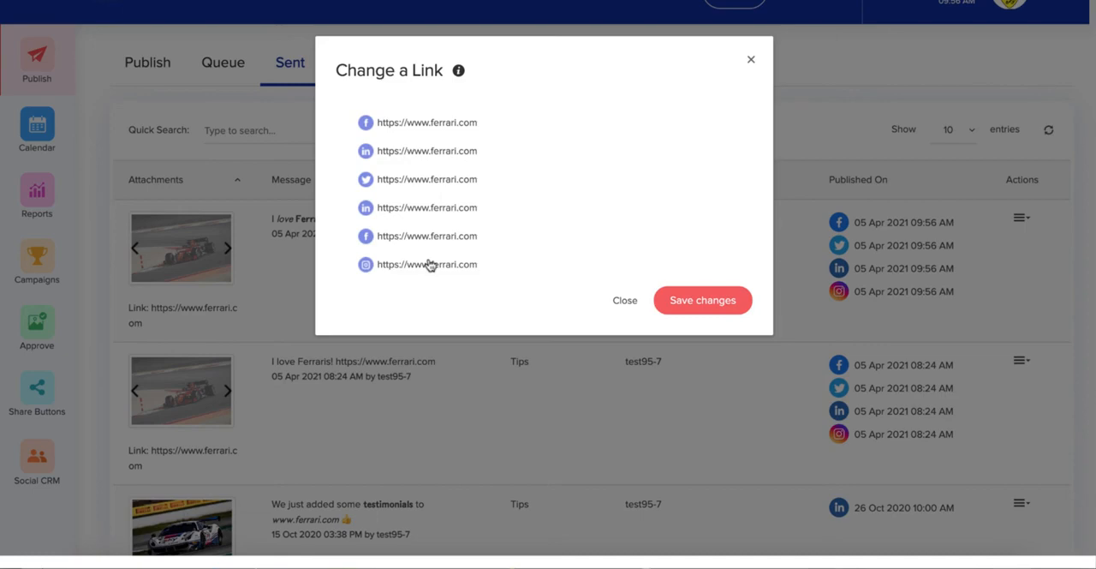
pyautogui.click(447, 121)
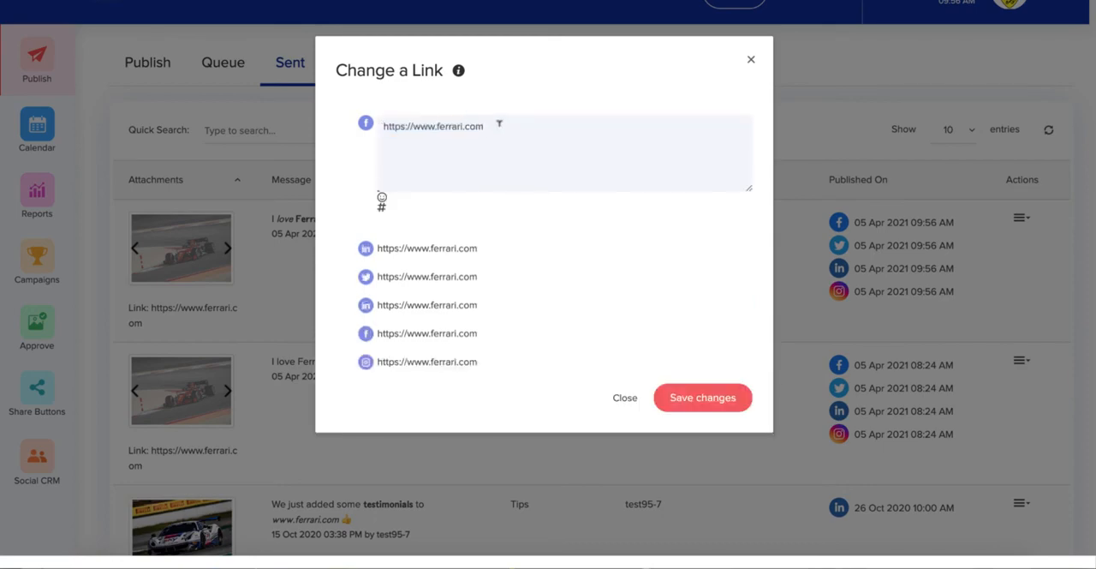
pyautogui.write('?source=social')
pyautogui.click(617, 45)
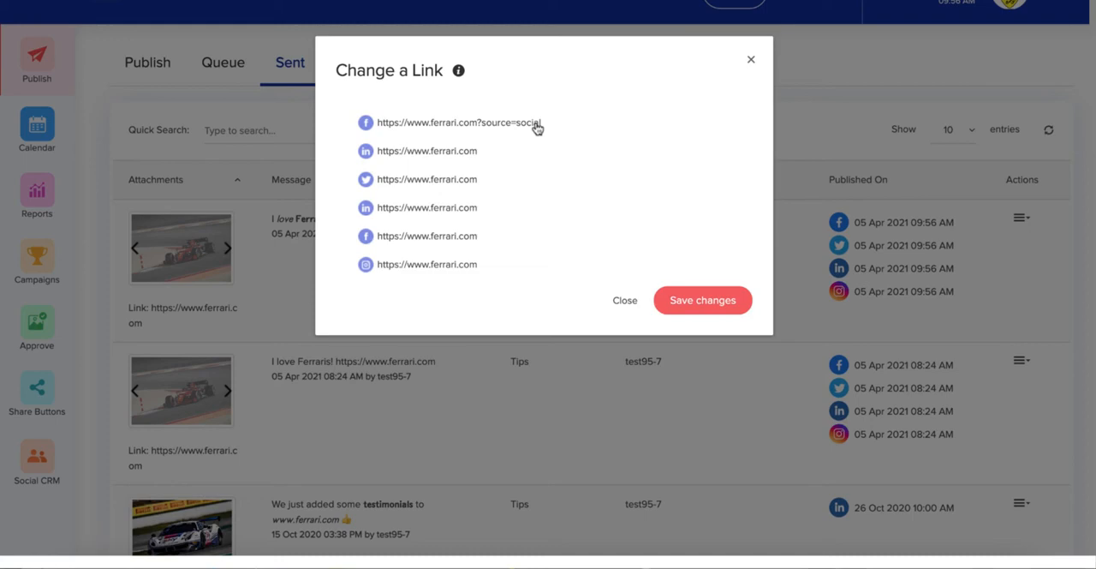
pyautogui.click(700, 300)
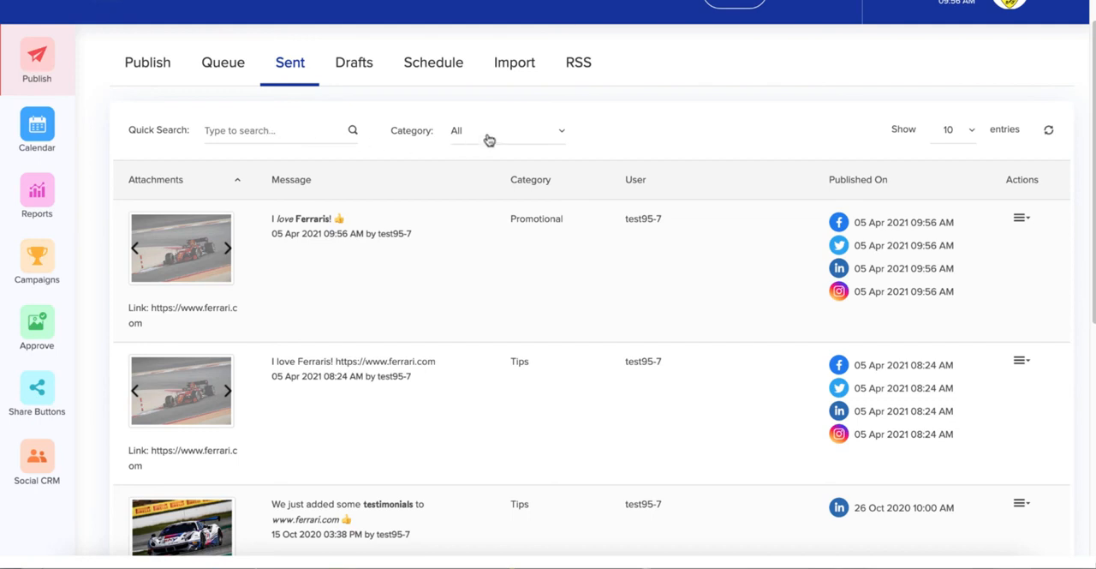
# Show the actions available for the newest sent post and view the list of draft posts
pyautogui.click(1022, 220)
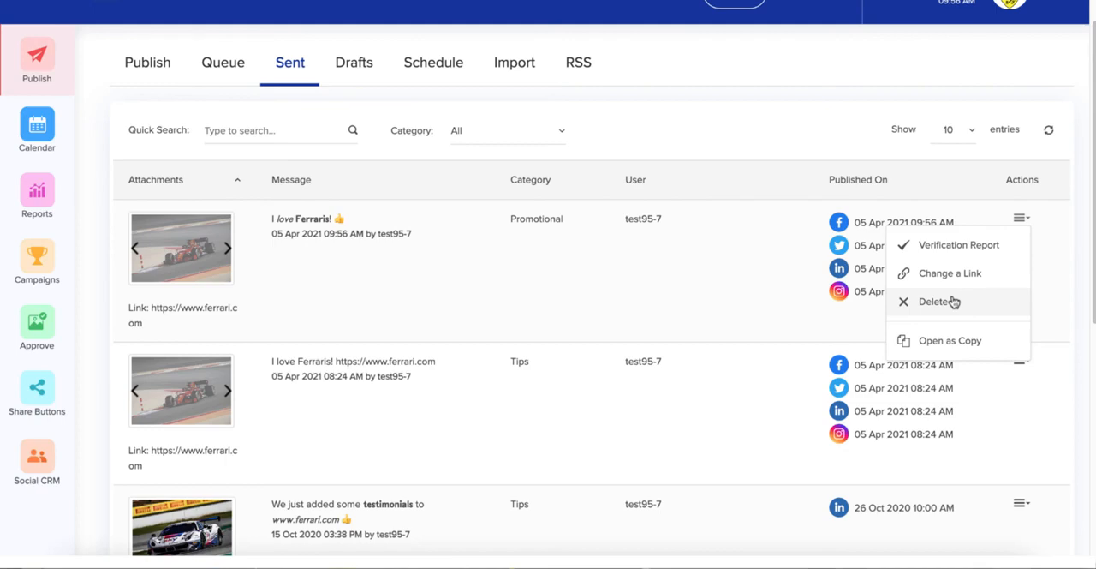
pyautogui.click(364, 66)
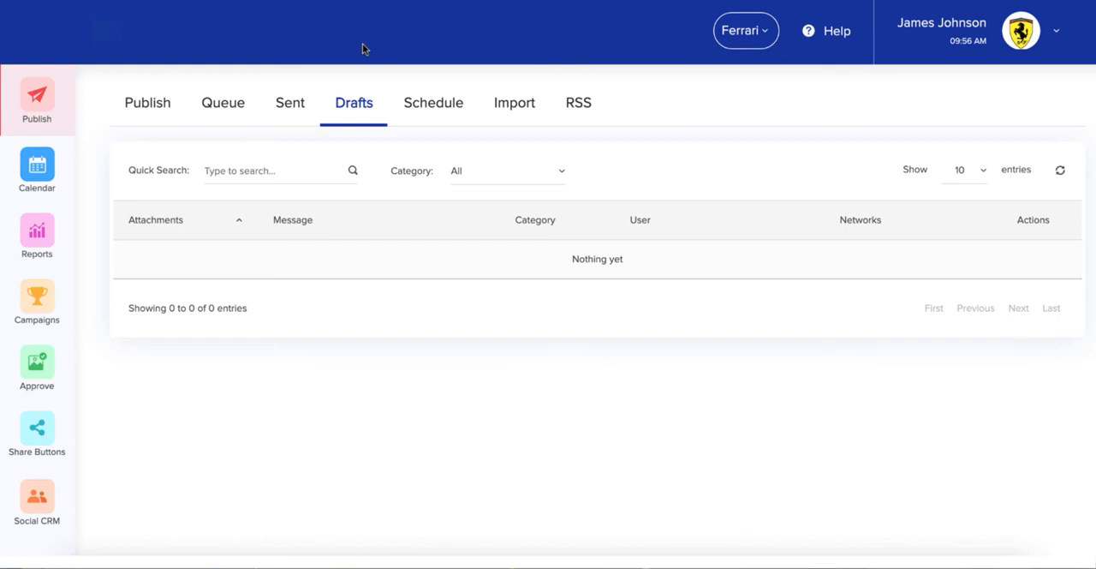
# Show the account's workspace options, and examine the bulk CSV import settings, including the explanations for importing and holding posts for approval
pyautogui.click(1028, 36)
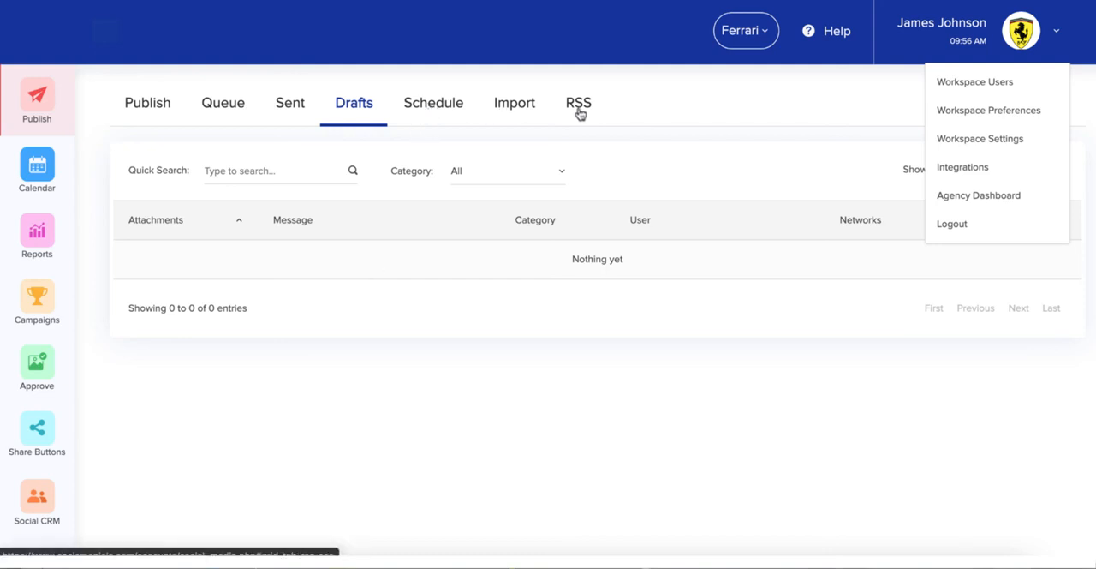
pyautogui.click(525, 108)
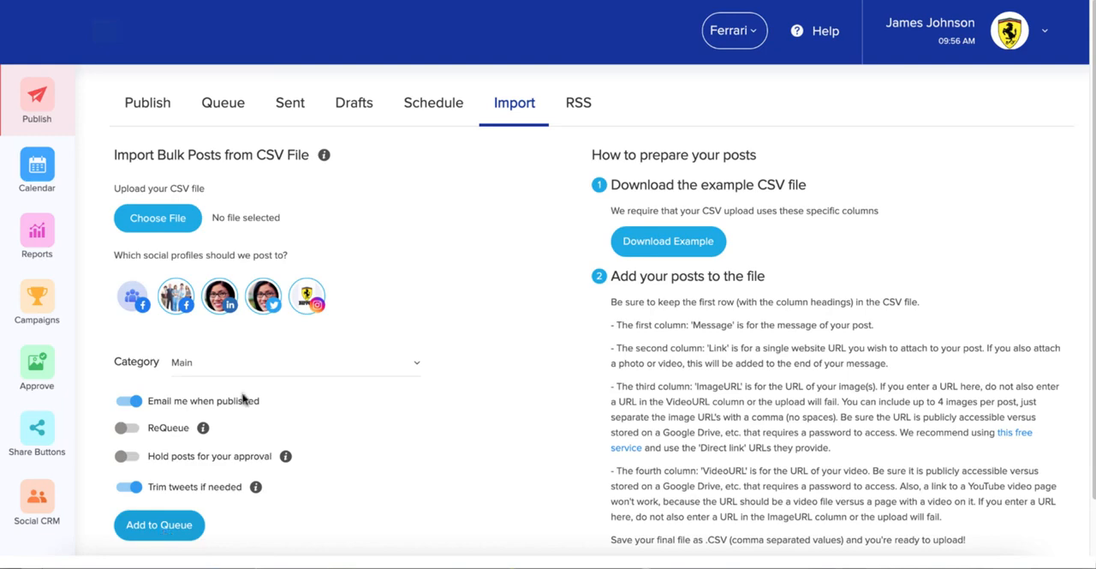
pyautogui.moveTo(326, 160)
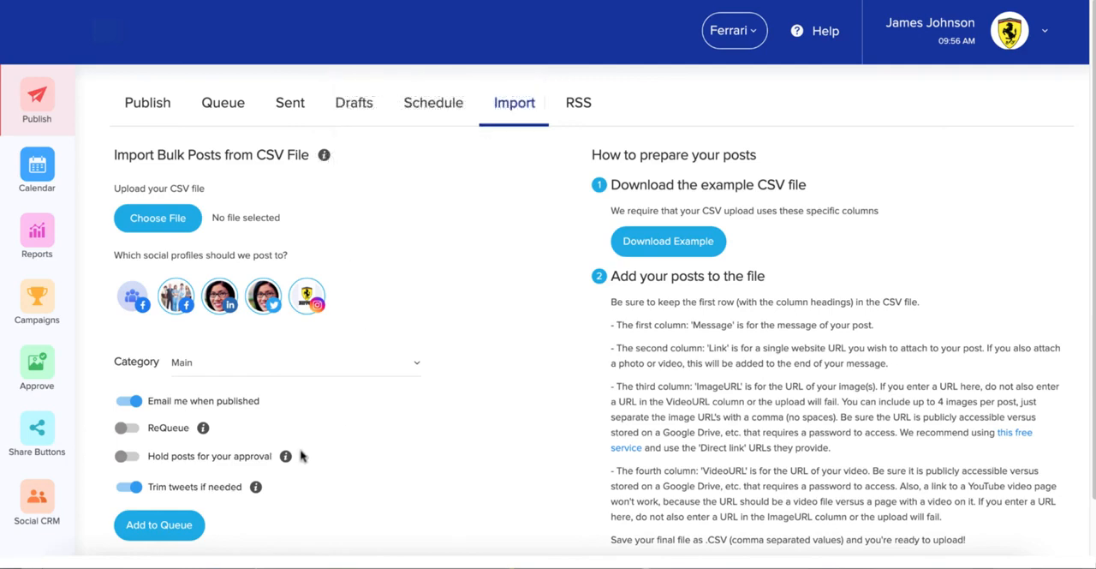
pyautogui.moveTo(289, 457)
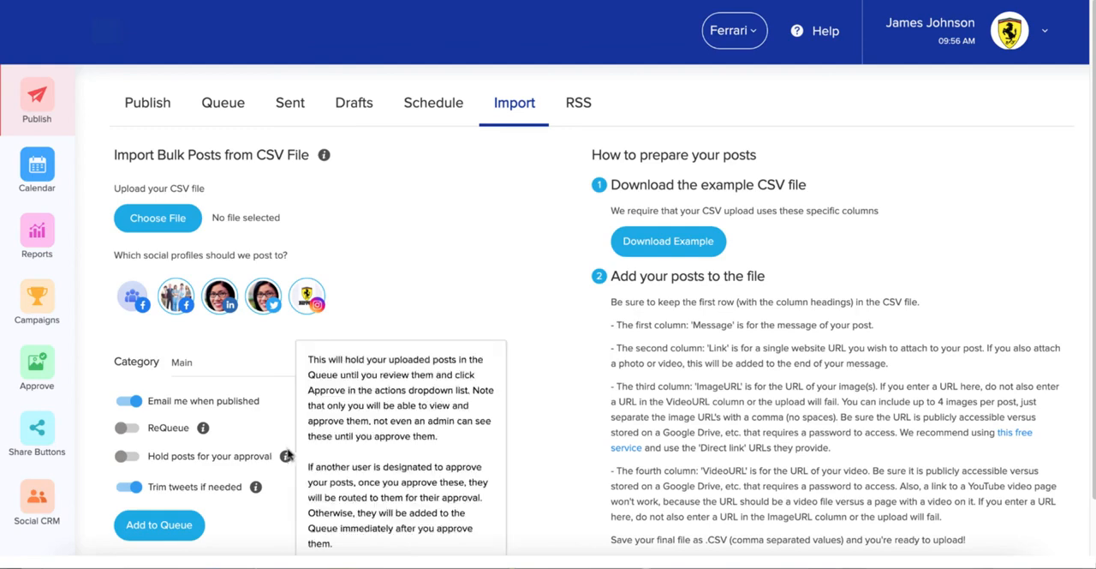
# Examine the settings for adding an RSS feed, including the append text explanation, and close the RSS Feed Editor without adding a feed
pyautogui.click(579, 104)
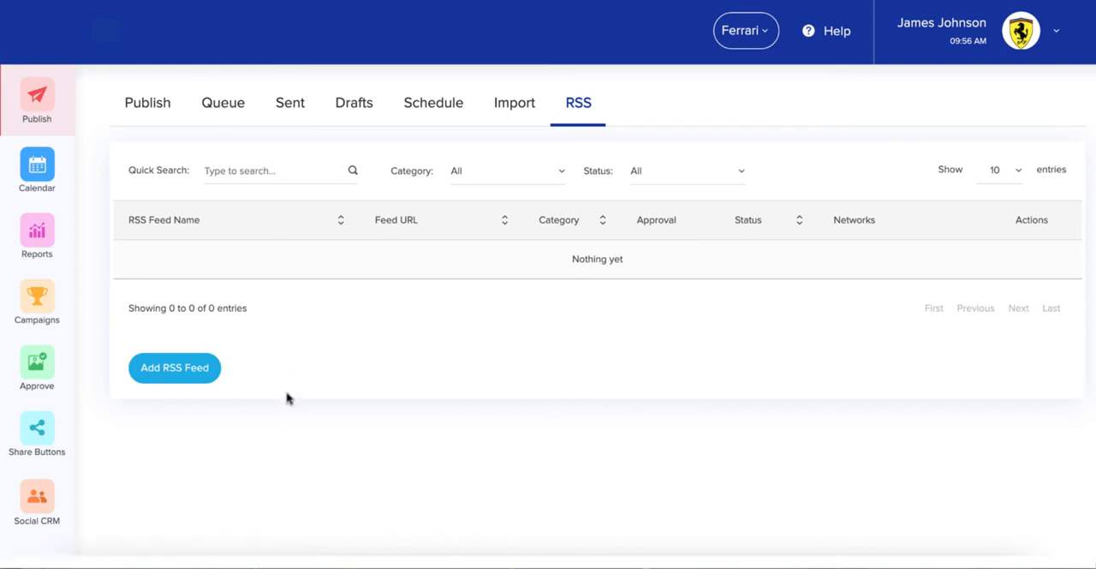
pyautogui.click(177, 368)
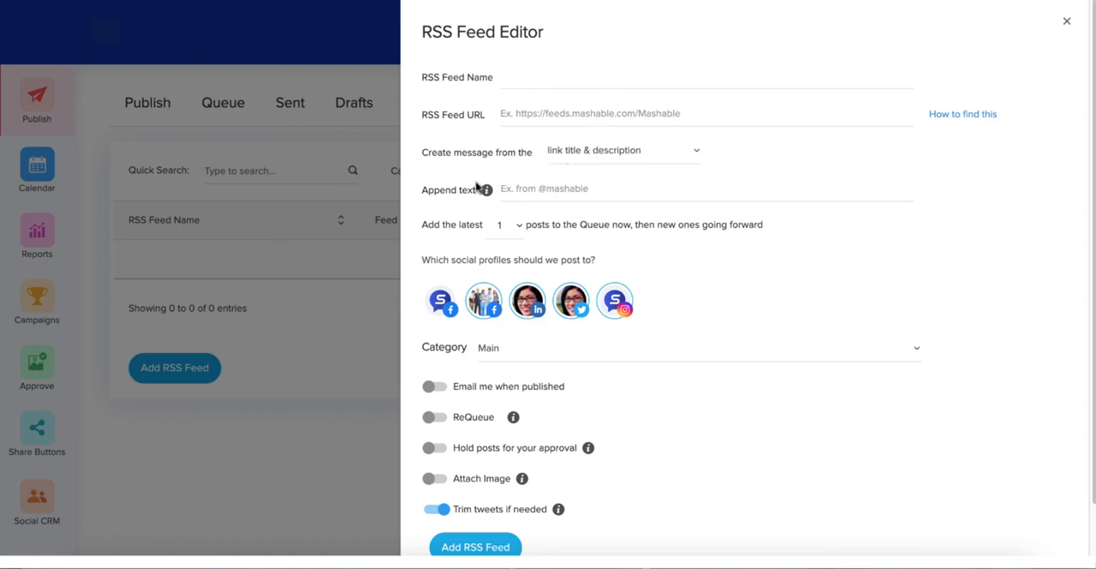
pyautogui.moveTo(481, 192)
pyautogui.scroll(-2, 597, 301)
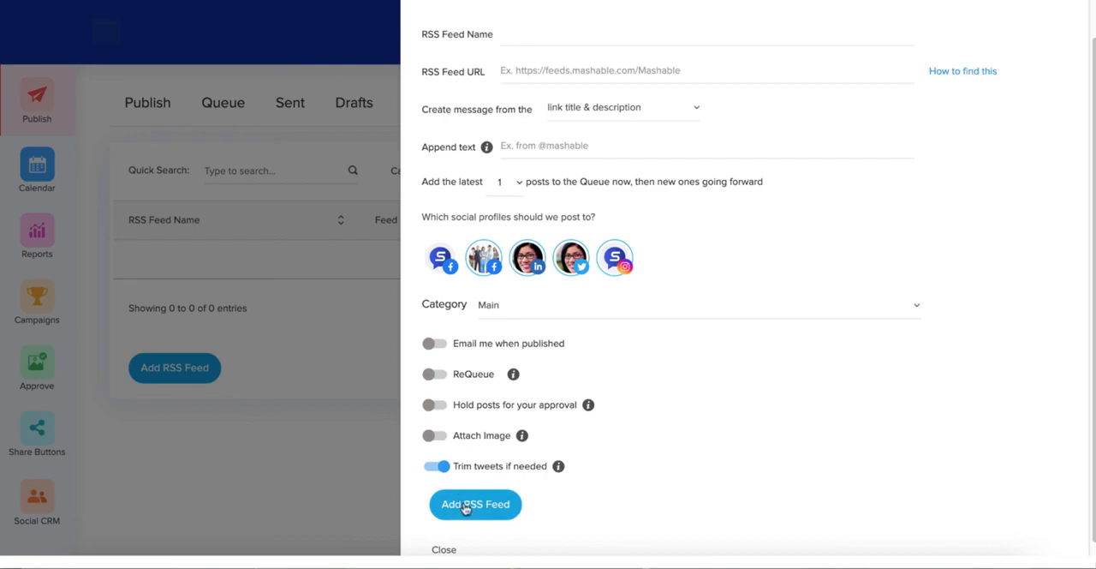
pyautogui.click(447, 549)
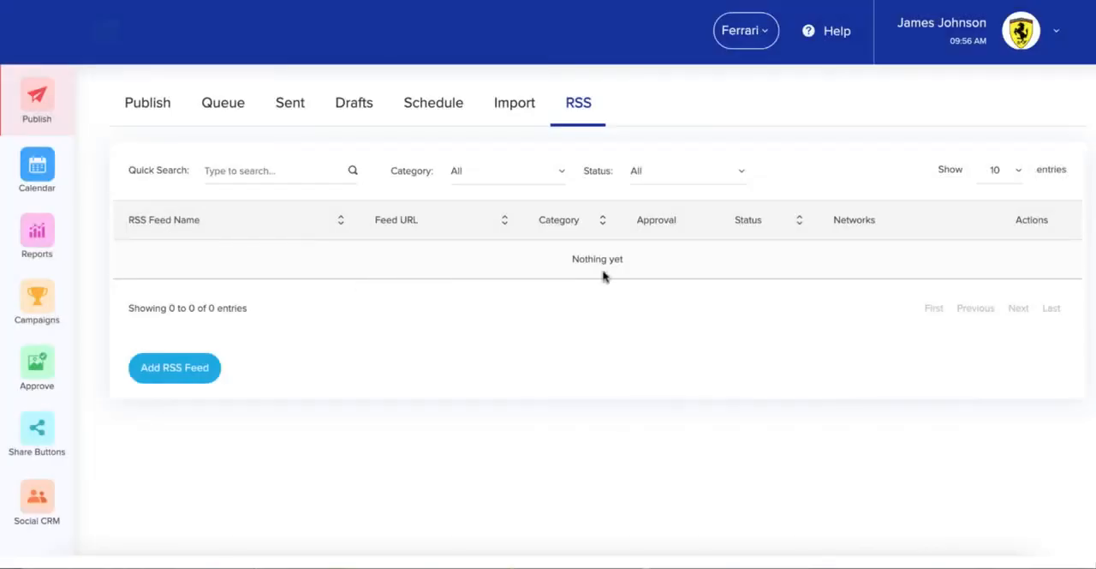